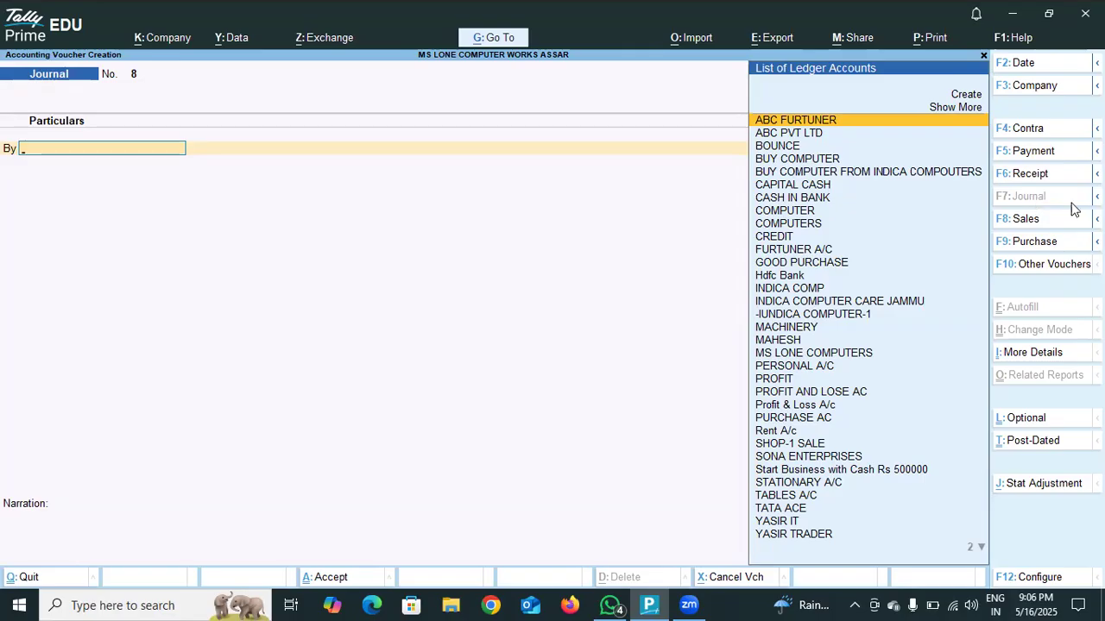
# Start creating a new ledger for the journal's debit line and try naming it Purchase A/c.
pyautogui.click(967, 95)
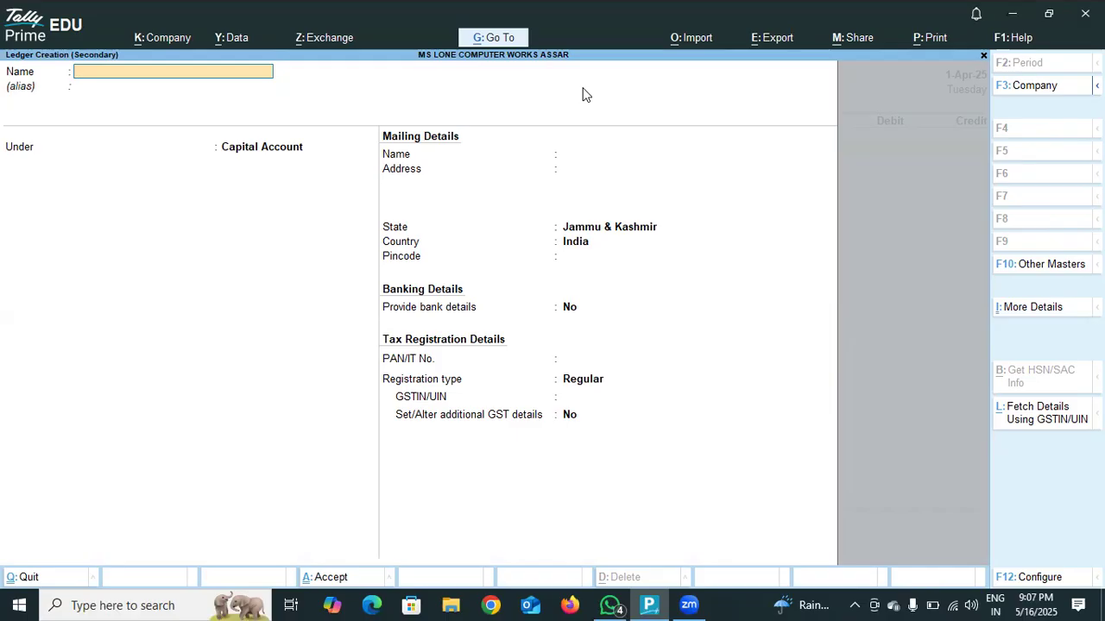
pyautogui.write('Pu')
pyautogui.write('rchase')
pyautogui.write(' Av')
pyautogui.press('BackSpace')
pyautogui.press('BackSpace')
pyautogui.write('ase A/c')
pyautogui.press('Return')
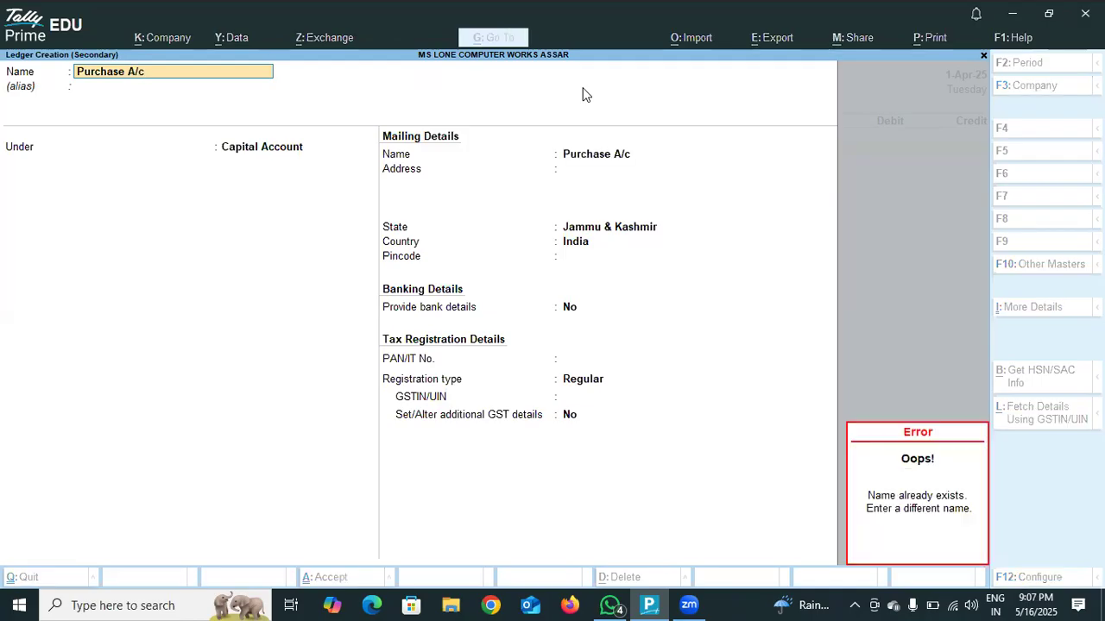
# Name the ledger Purchase Account, group it under Purchase Accounts, and save it with the default settings.
pyautogui.write('P')
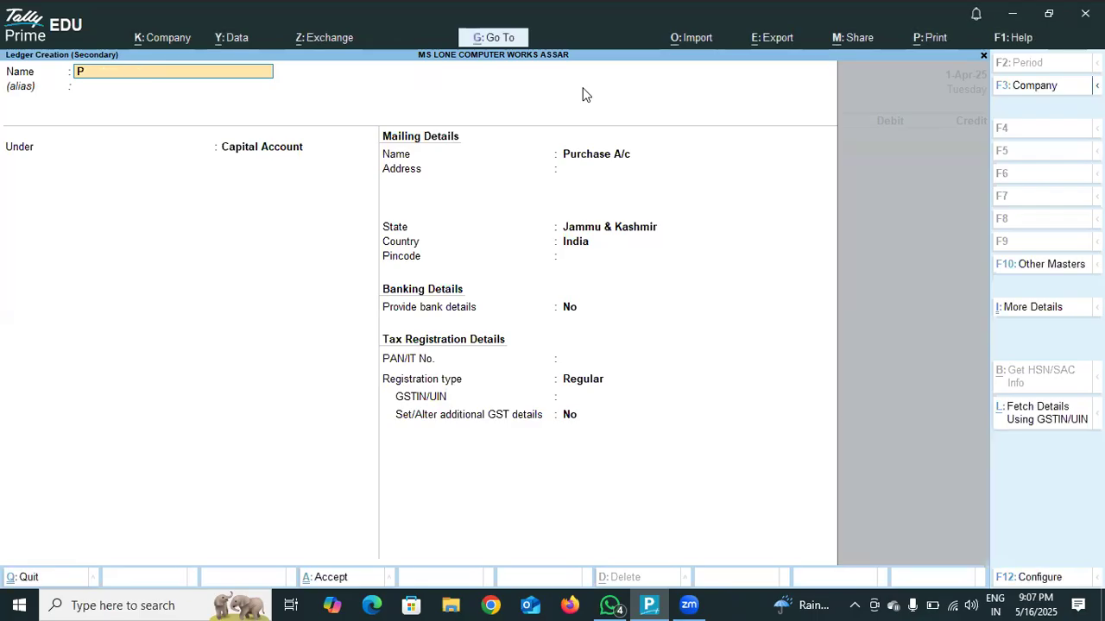
pyautogui.write('urchase Accoun')
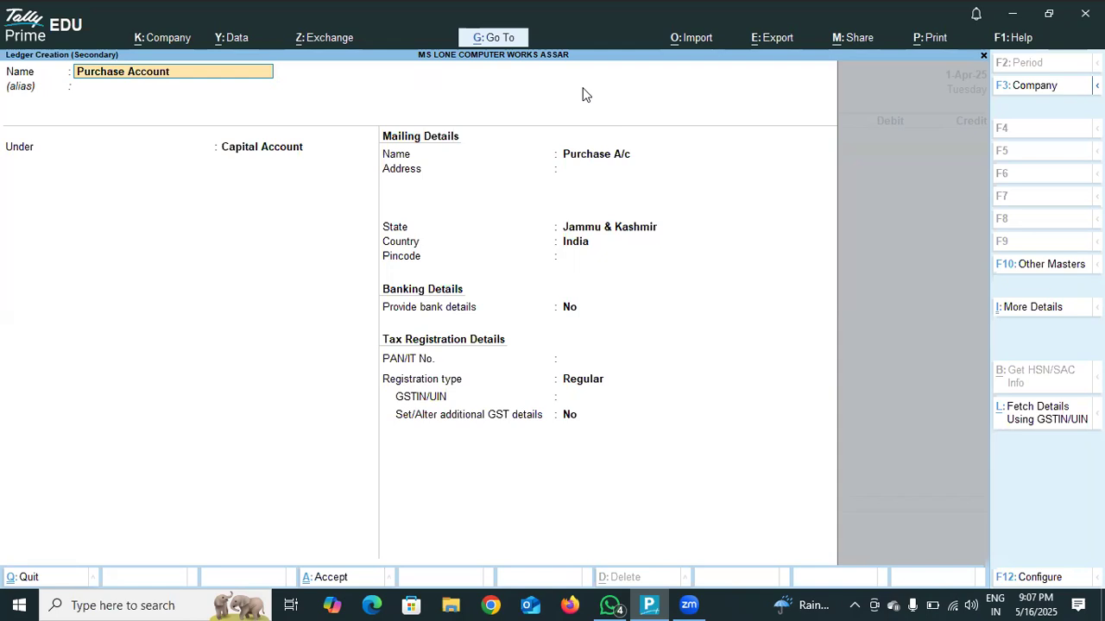
pyautogui.write('t')
pyautogui.press('Return')
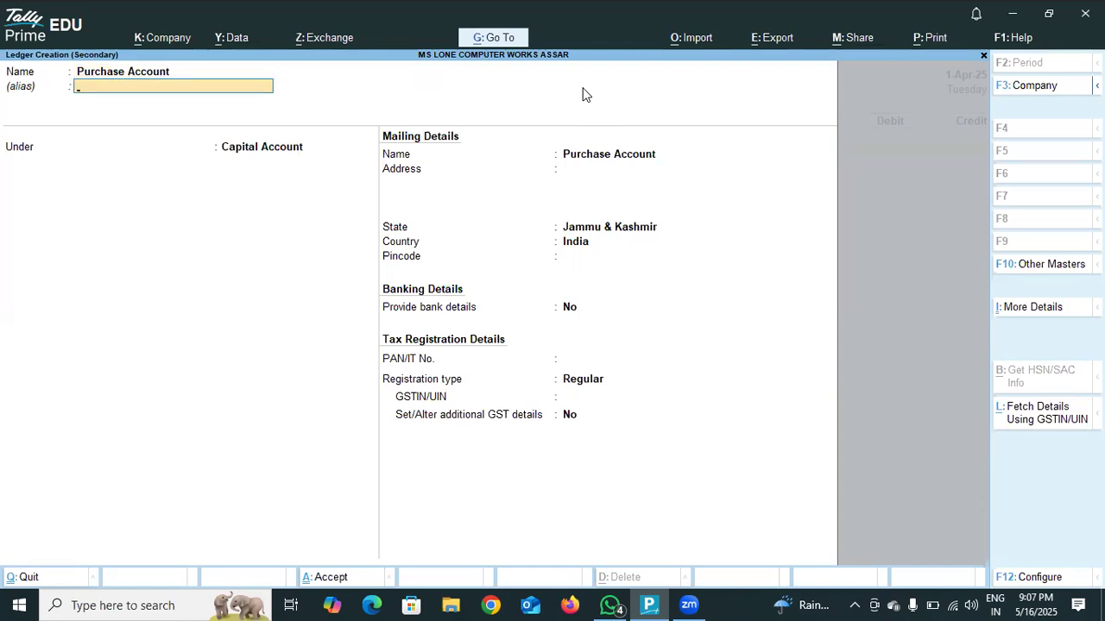
pyautogui.press('Return')
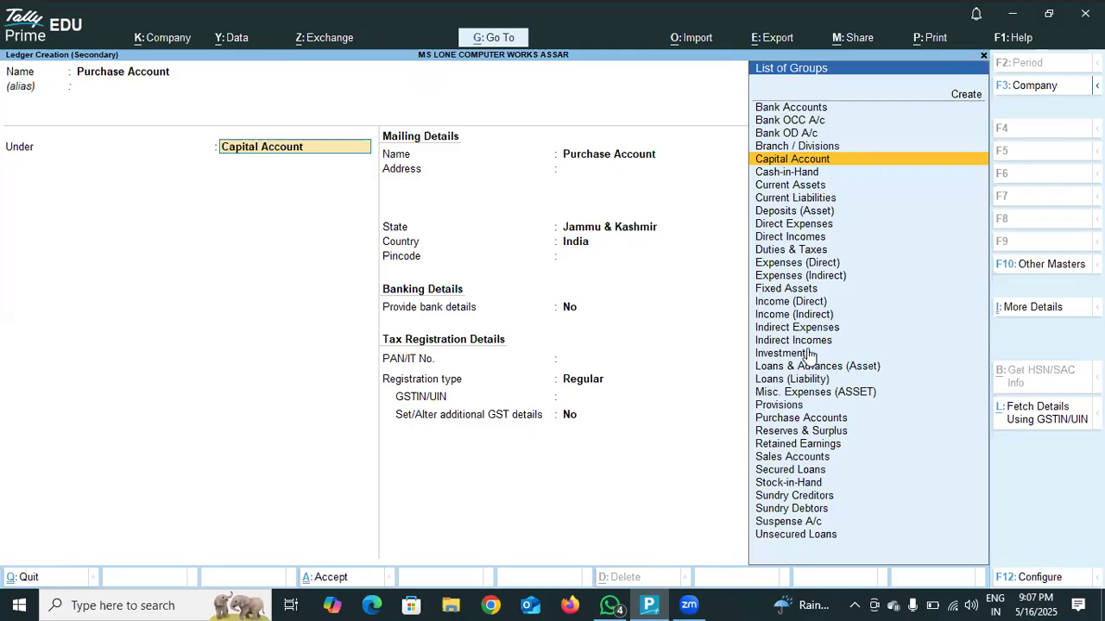
pyautogui.click(809, 420)
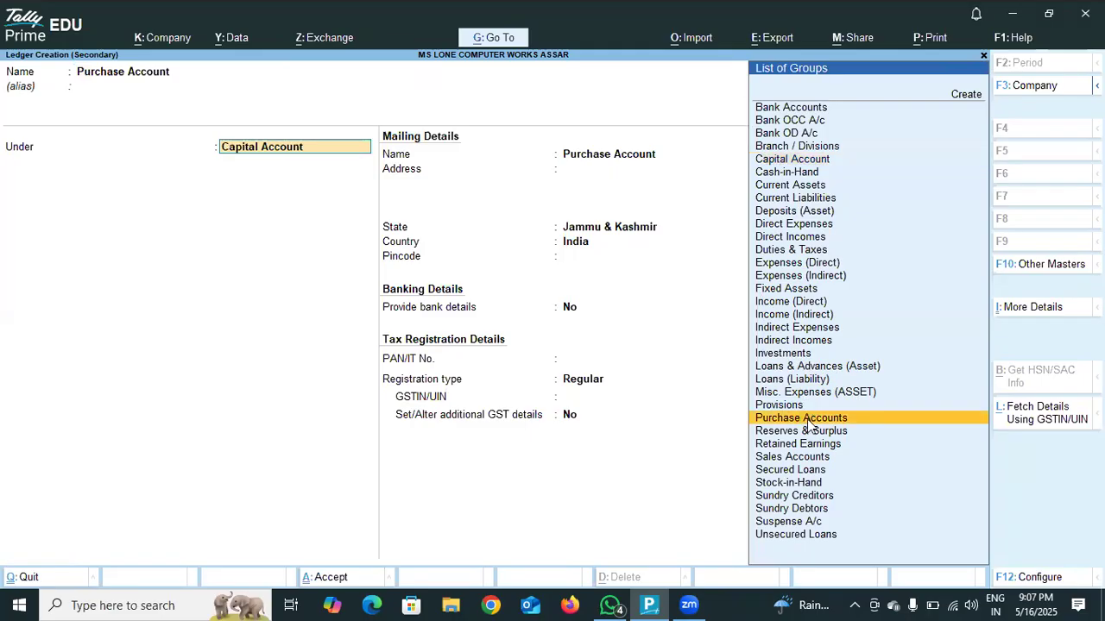
pyautogui.click(809, 420)
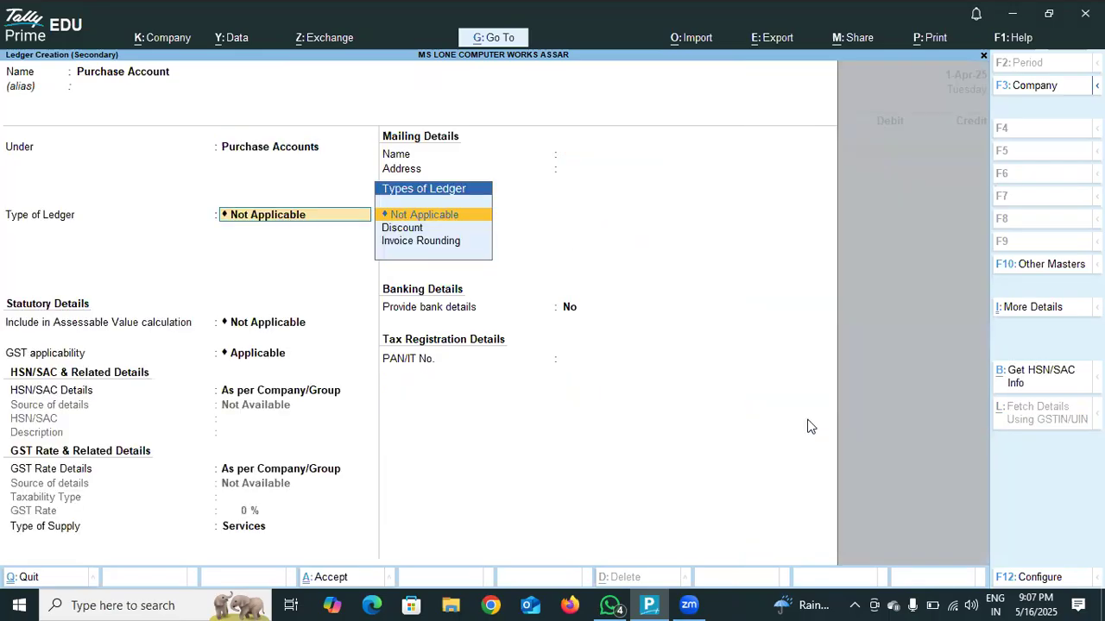
pyautogui.press('Return')
pyautogui.press('Return')
pyautogui.press('Return')
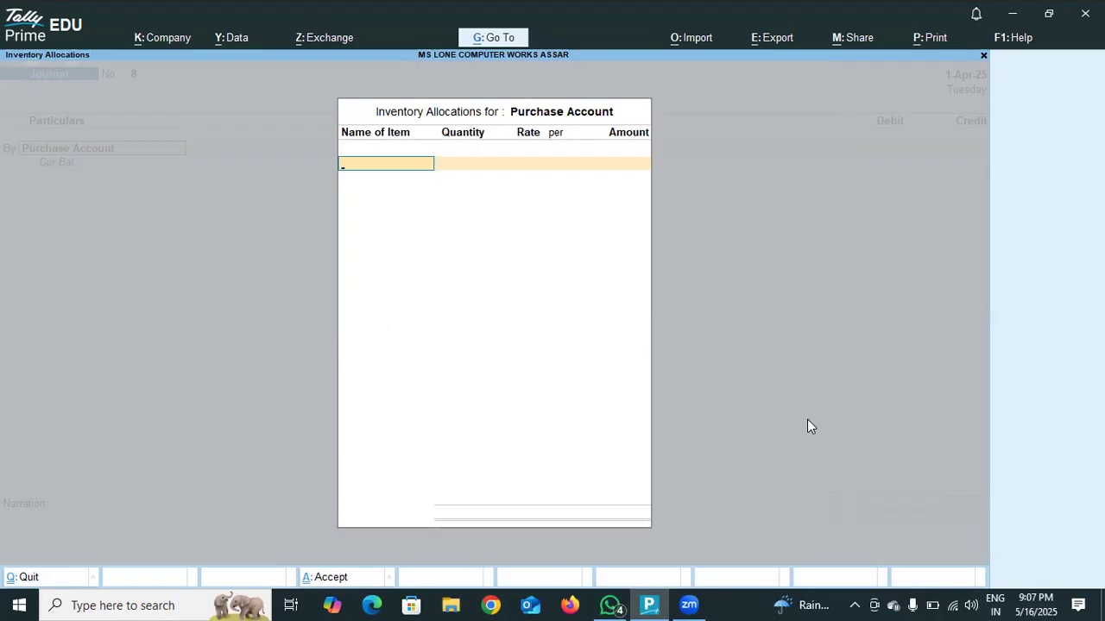
# Create a stock item named Laptops Hp with default settings and select it in the Purchase Account inventory allocation.
pyautogui.write('lap')
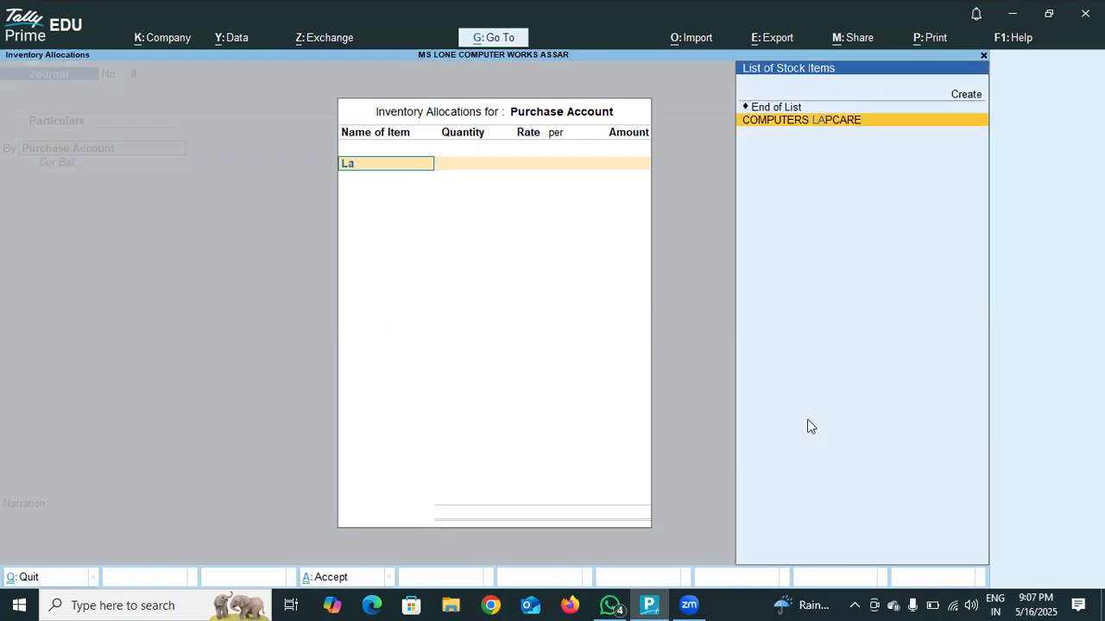
pyautogui.write('t')
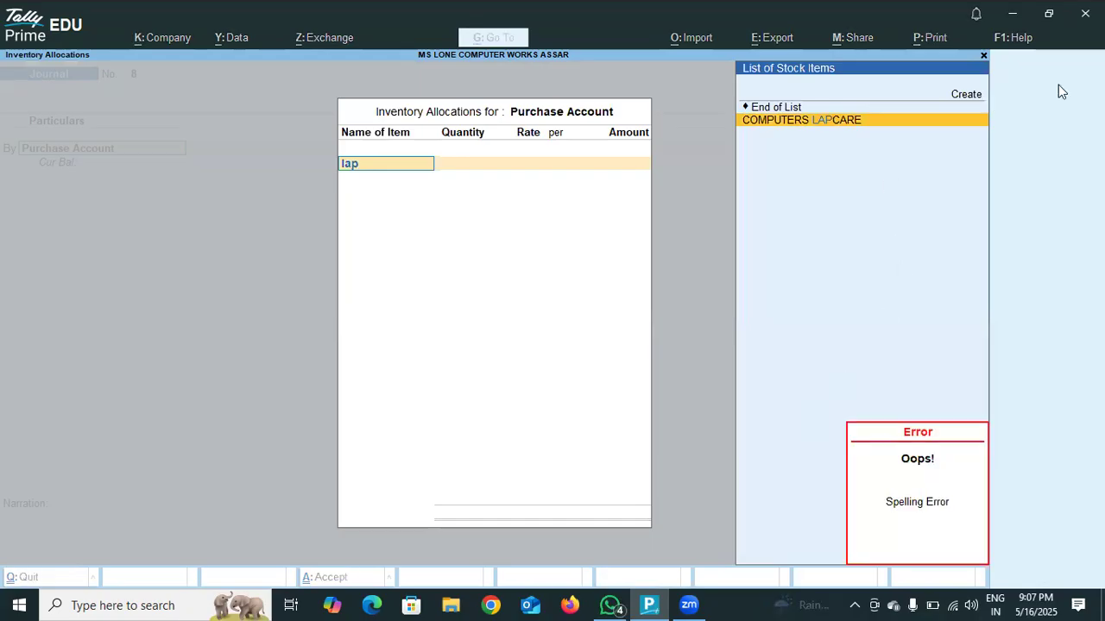
pyautogui.click(976, 94)
pyautogui.click(976, 93)
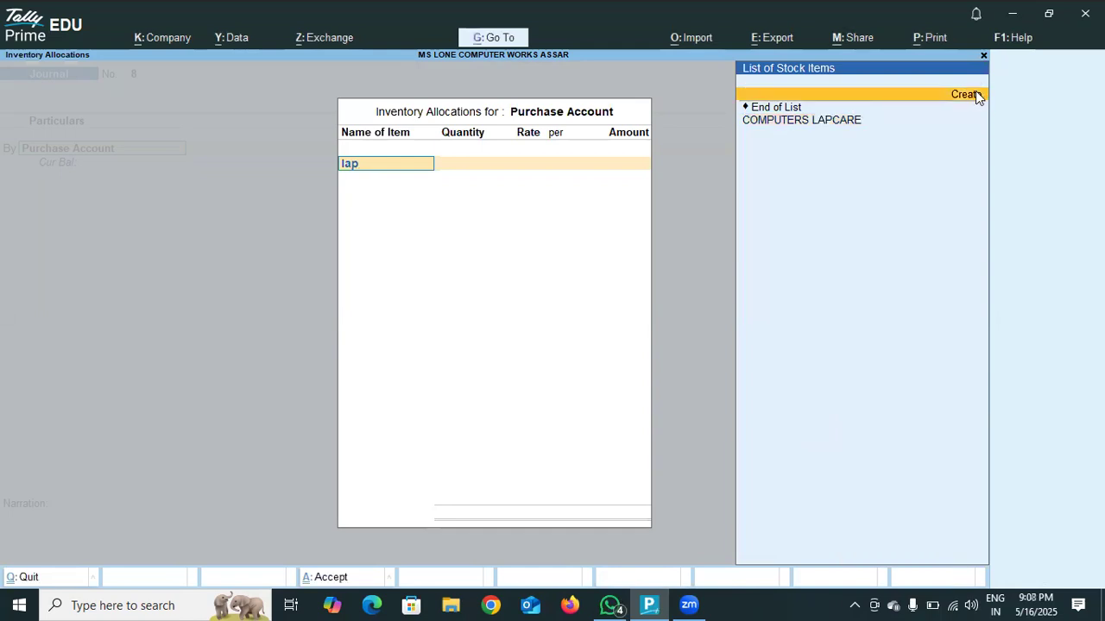
pyautogui.click(976, 93)
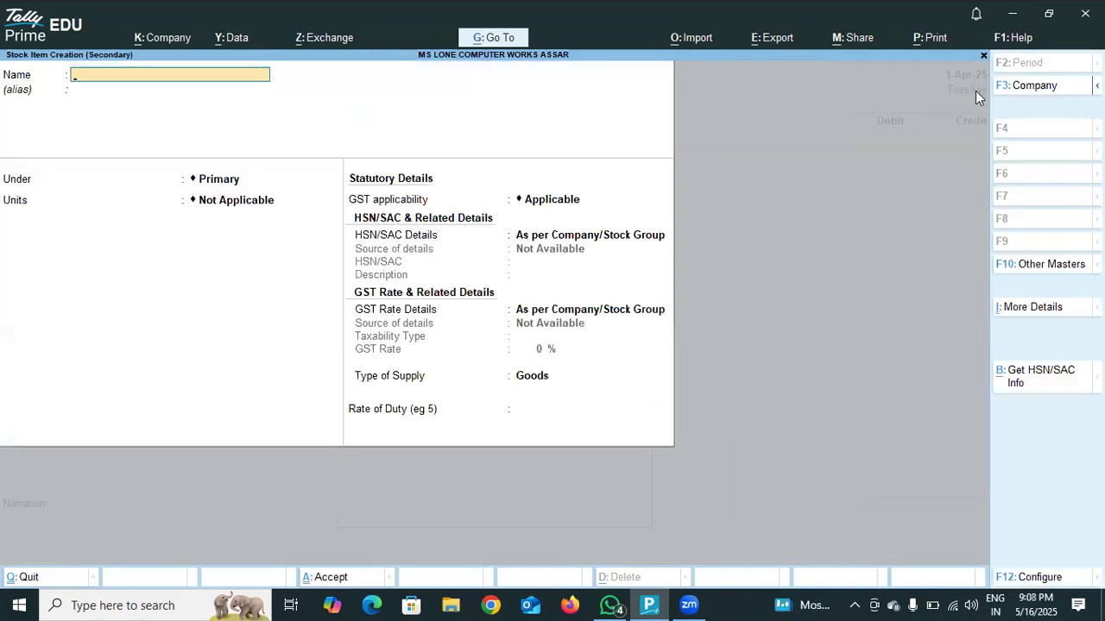
pyautogui.write('Laptops Hp')
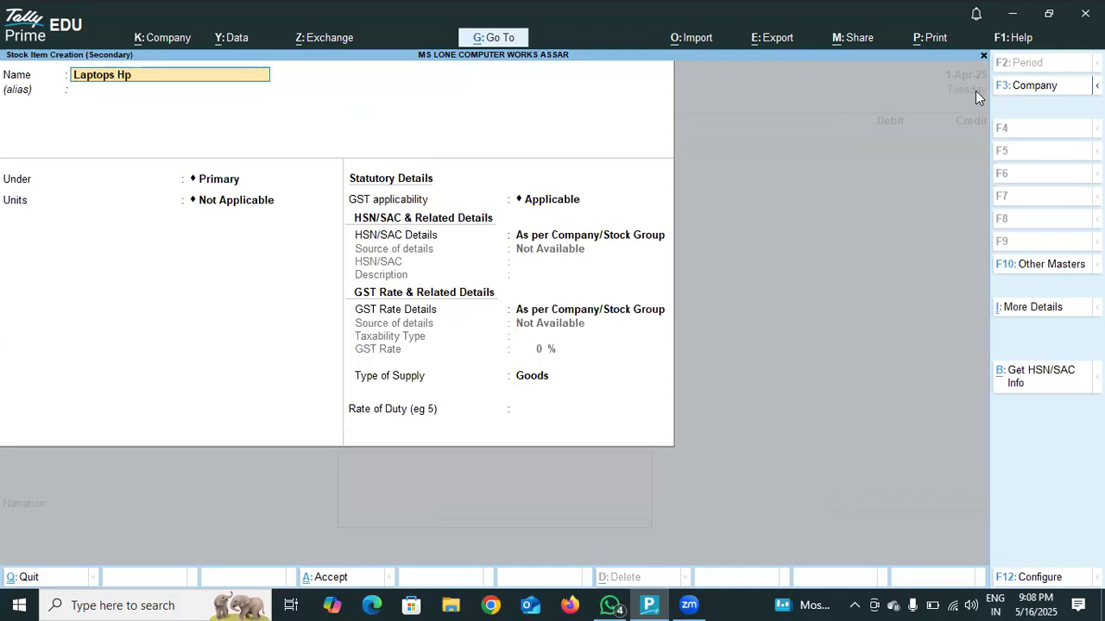
pyautogui.press('Return')
pyautogui.press('Return')
pyautogui.press('Return')
pyautogui.press('Return')
pyautogui.press('Return')
pyautogui.press('Return')
pyautogui.press('Return')
pyautogui.press('Return')
pyautogui.press('Return')
pyautogui.press('Return')
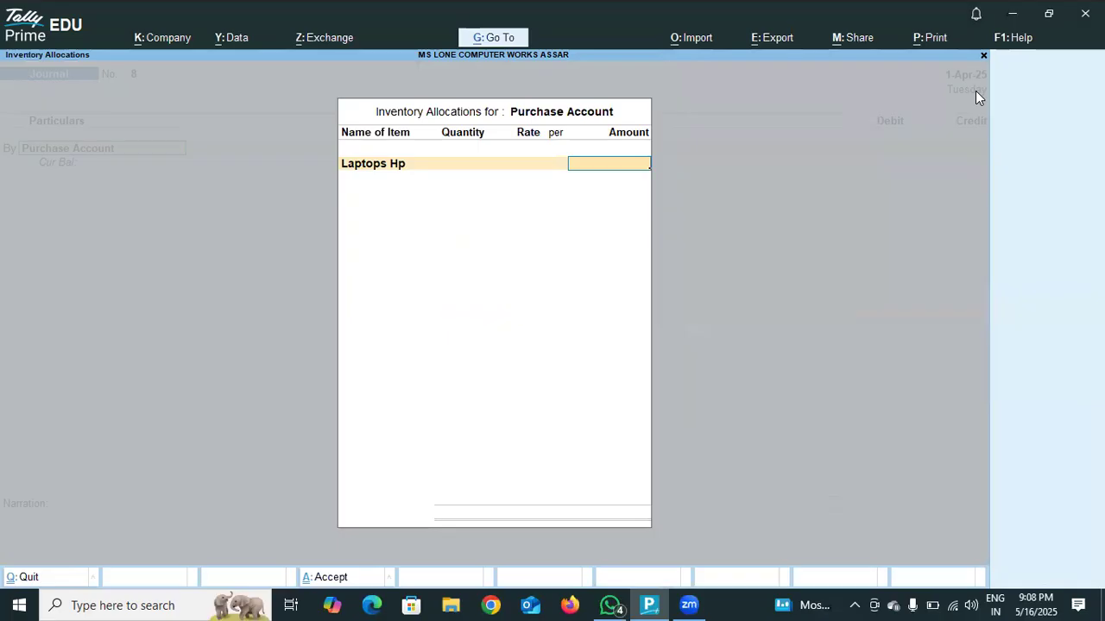
# Allocate an amount of 50000 to Laptops Hp and complete the inventory allocation.
pyautogui.write('50000')
pyautogui.press('Return')
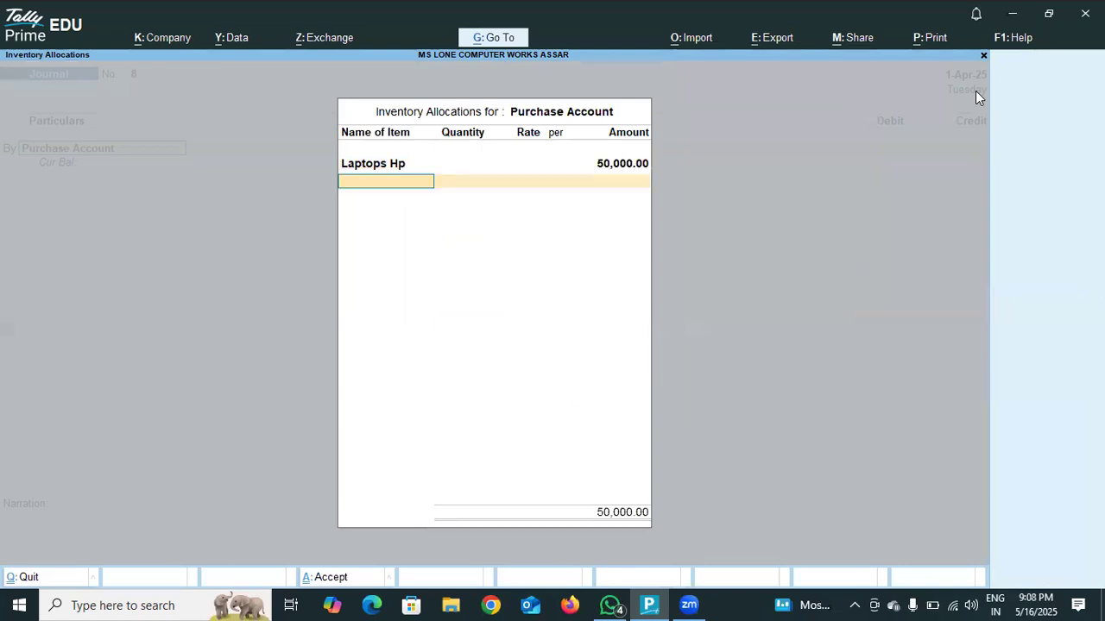
pyautogui.press('Return')
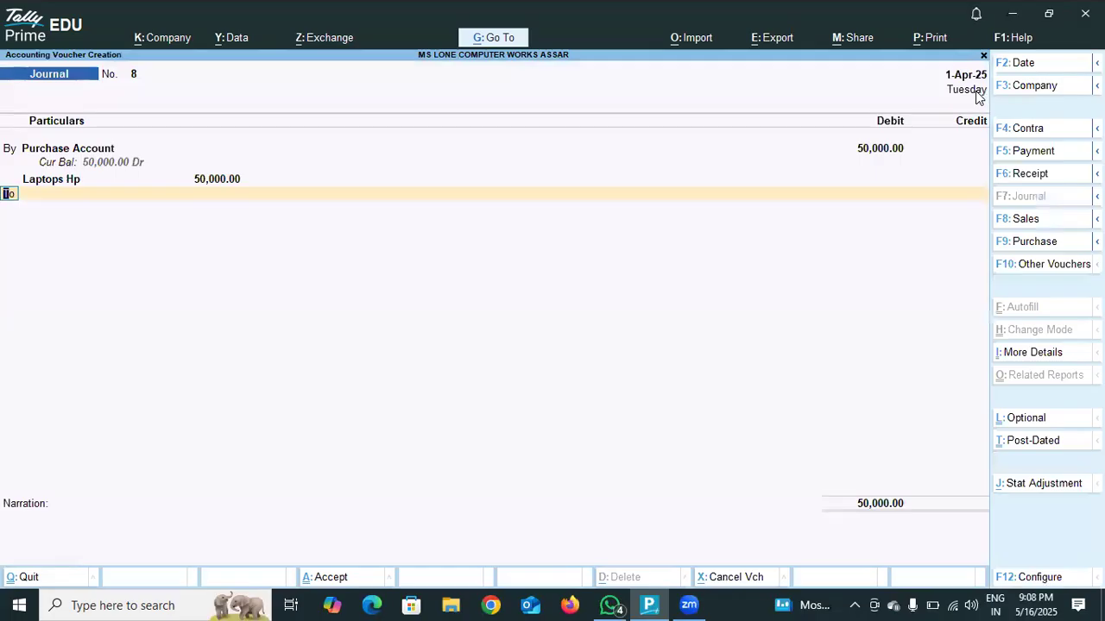
# Start a new ledger for the journal's credit line and name it Thapa Comp, with no alias.
pyautogui.press('Return')
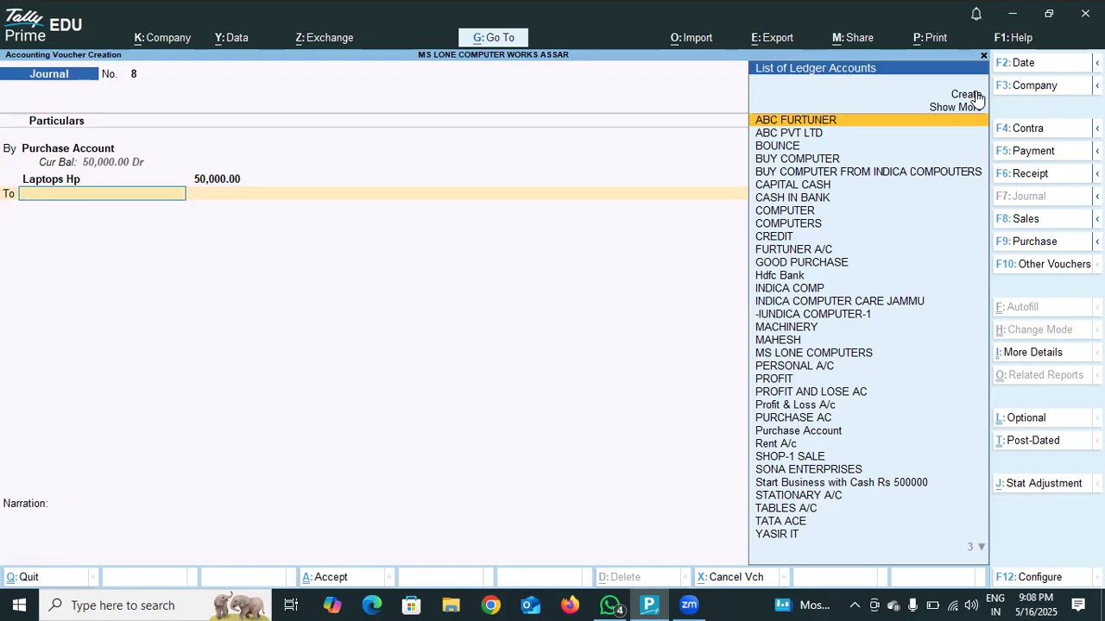
pyautogui.press('Return')
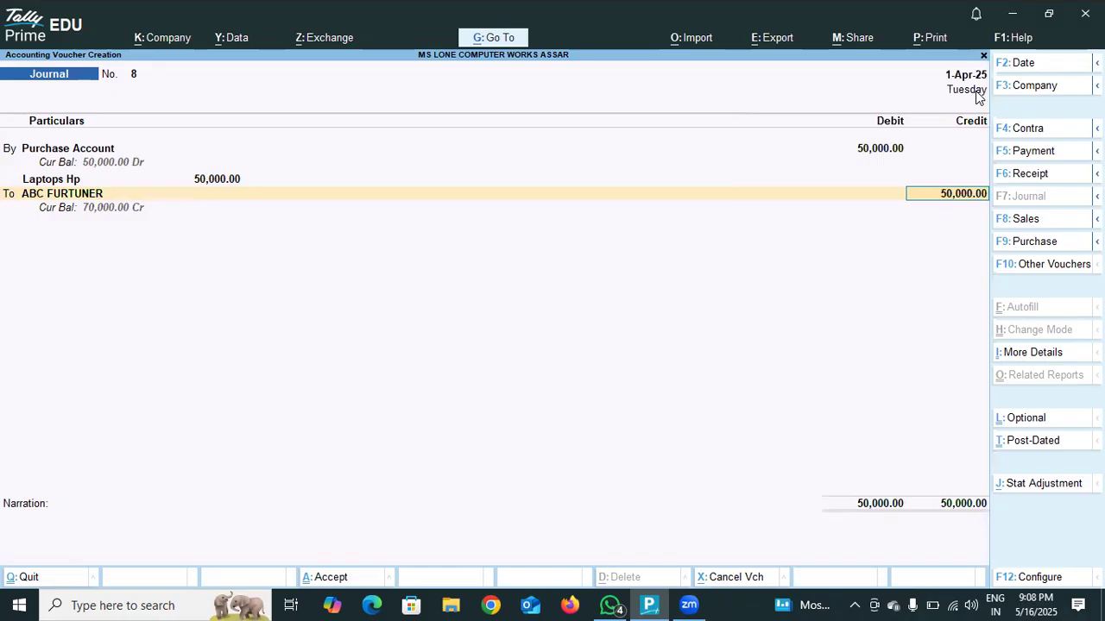
pyautogui.hotkey('shift', 'Tab')
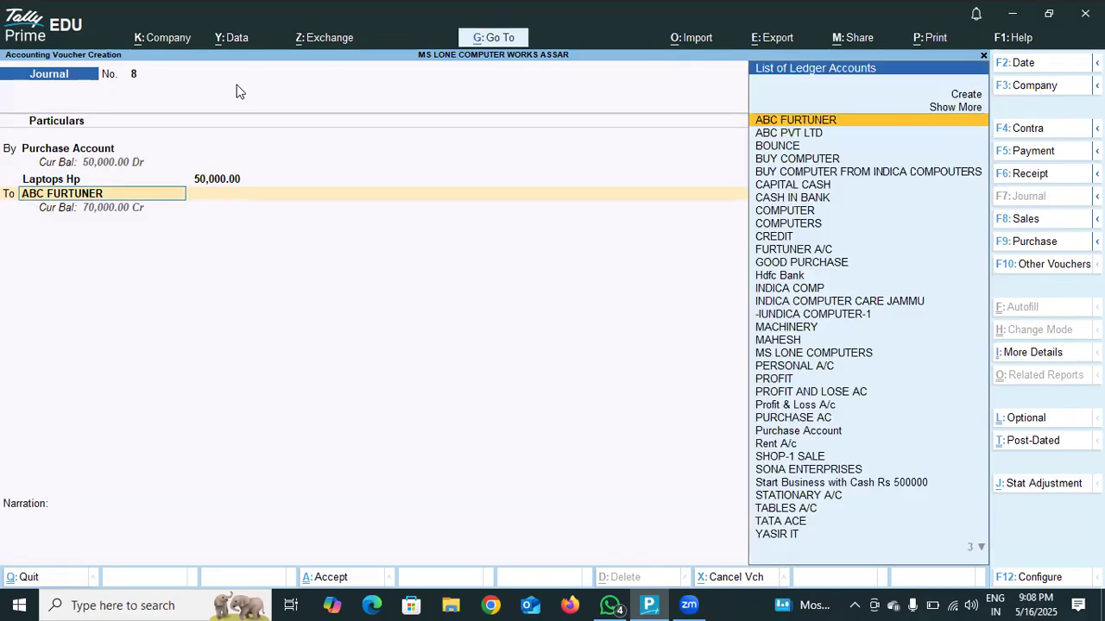
pyautogui.click(968, 95)
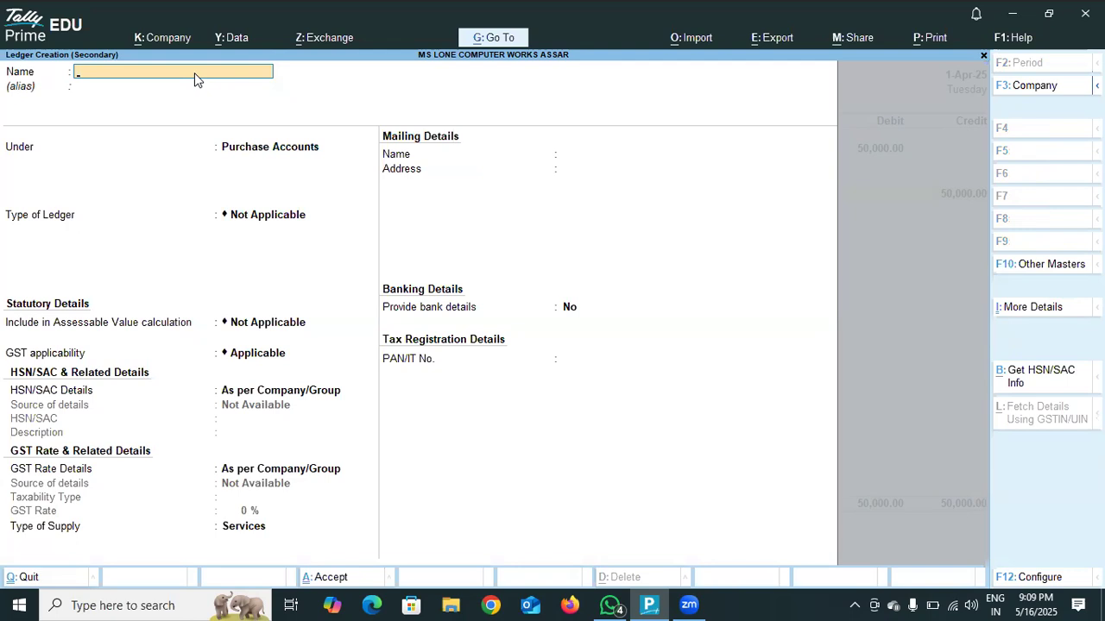
pyautogui.write('Thapa Comp')
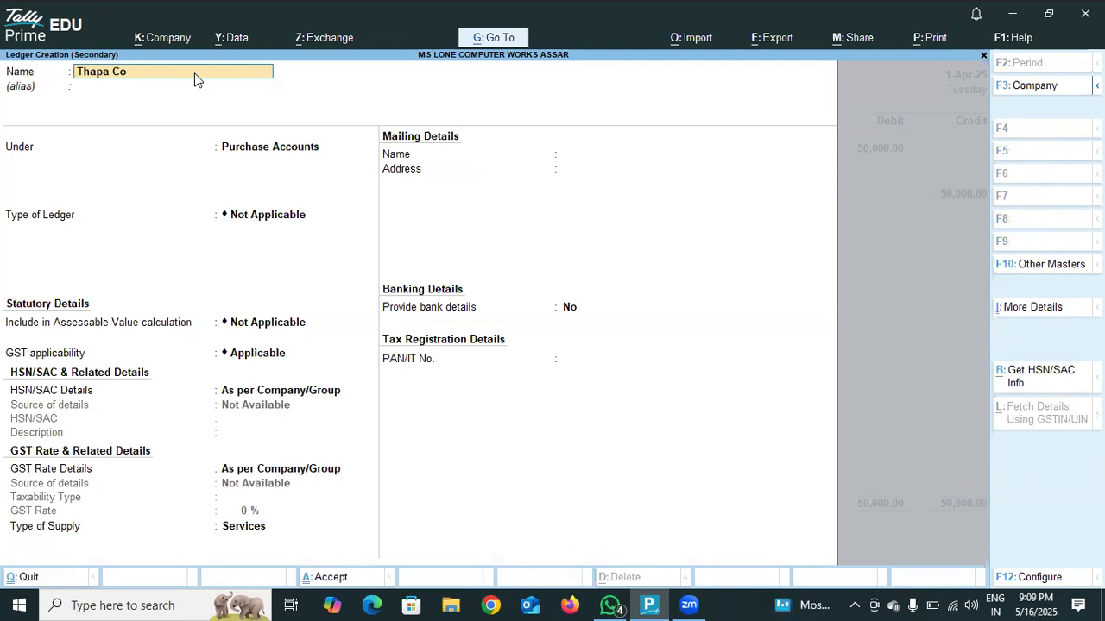
pyautogui.press('Return')
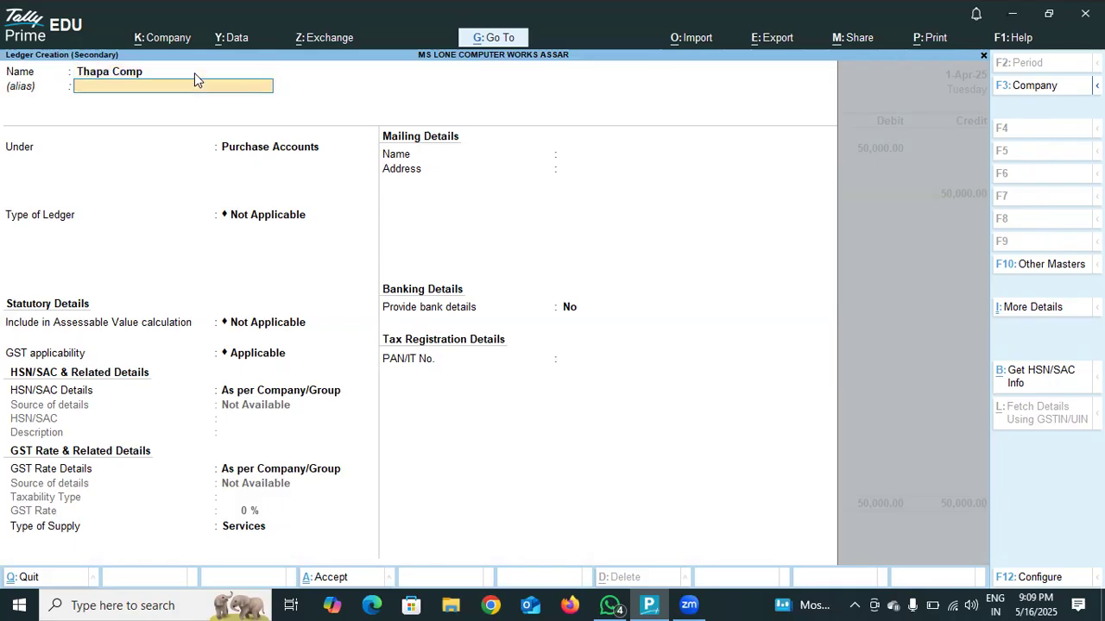
pyautogui.press('Return')
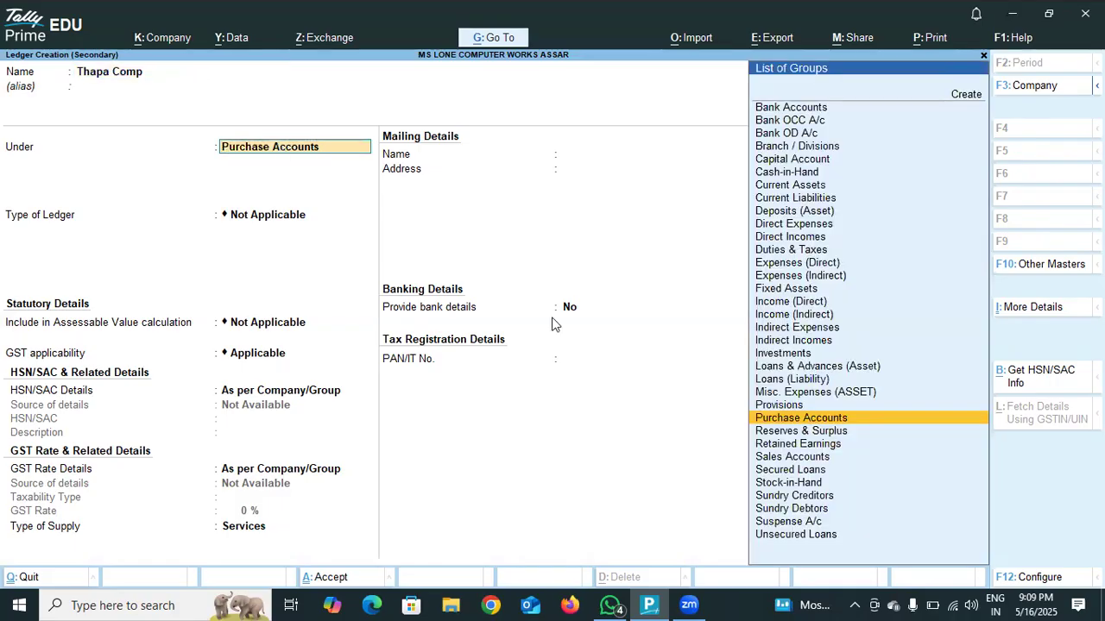
# Group the Thapa Comp ledger under Sundry Creditors and save it with the remaining default settings.
pyautogui.click(817, 498)
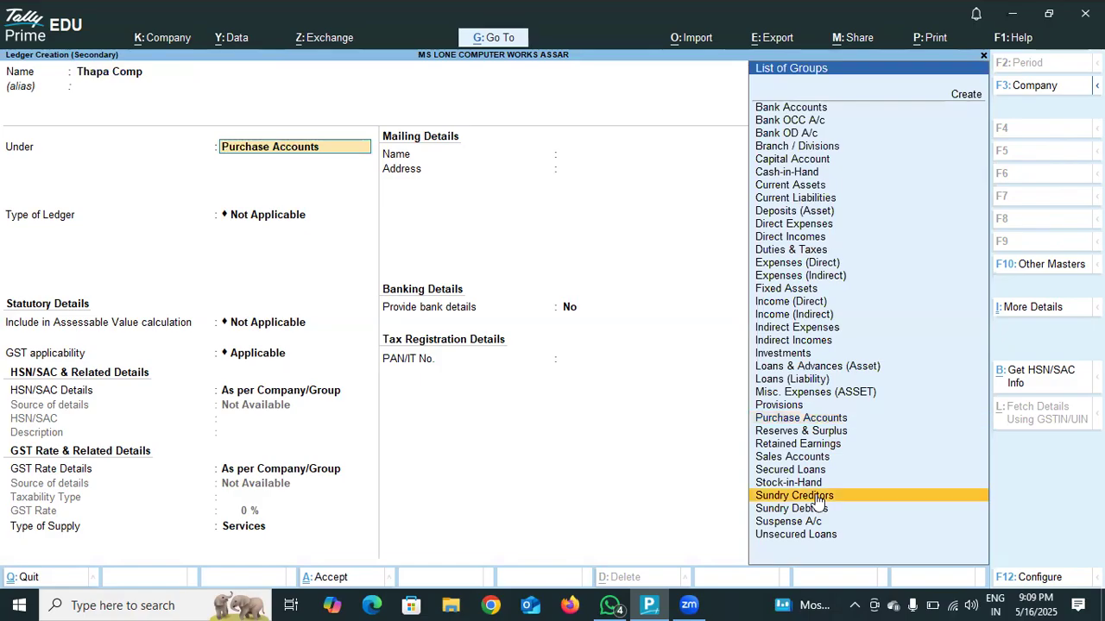
pyautogui.click(817, 498)
pyautogui.press('Return')
pyautogui.press('Return')
pyautogui.press('Return')
pyautogui.press('Return')
pyautogui.press('Return')
pyautogui.press('Return')
pyautogui.press('Return')
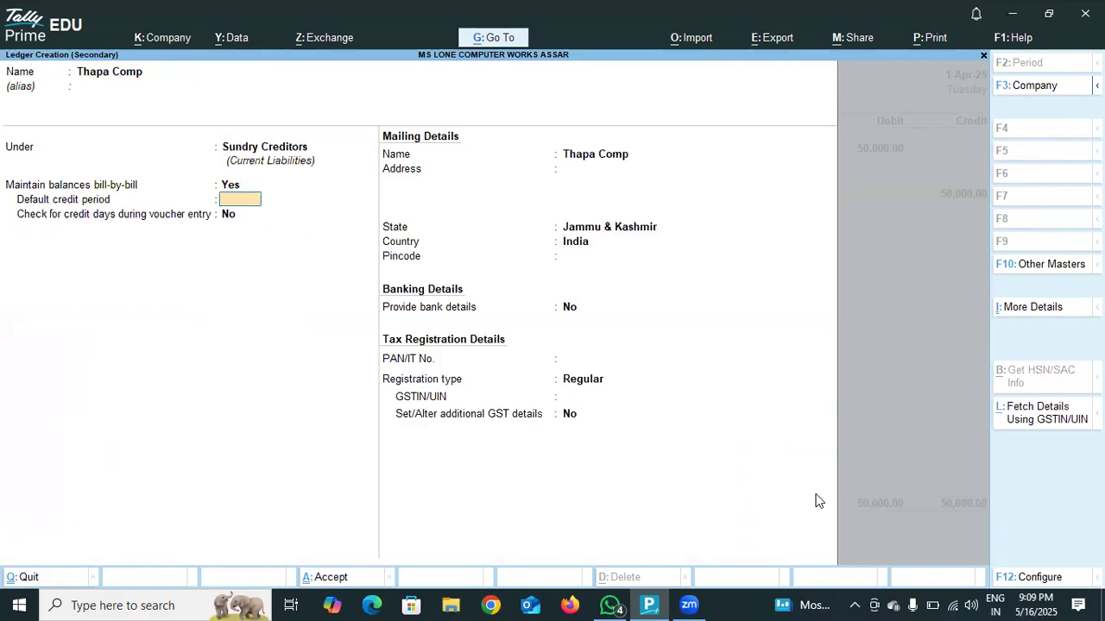
pyautogui.press('Return')
pyautogui.press('Return')
pyautogui.press('Return')
pyautogui.press('Return')
pyautogui.press('Return')
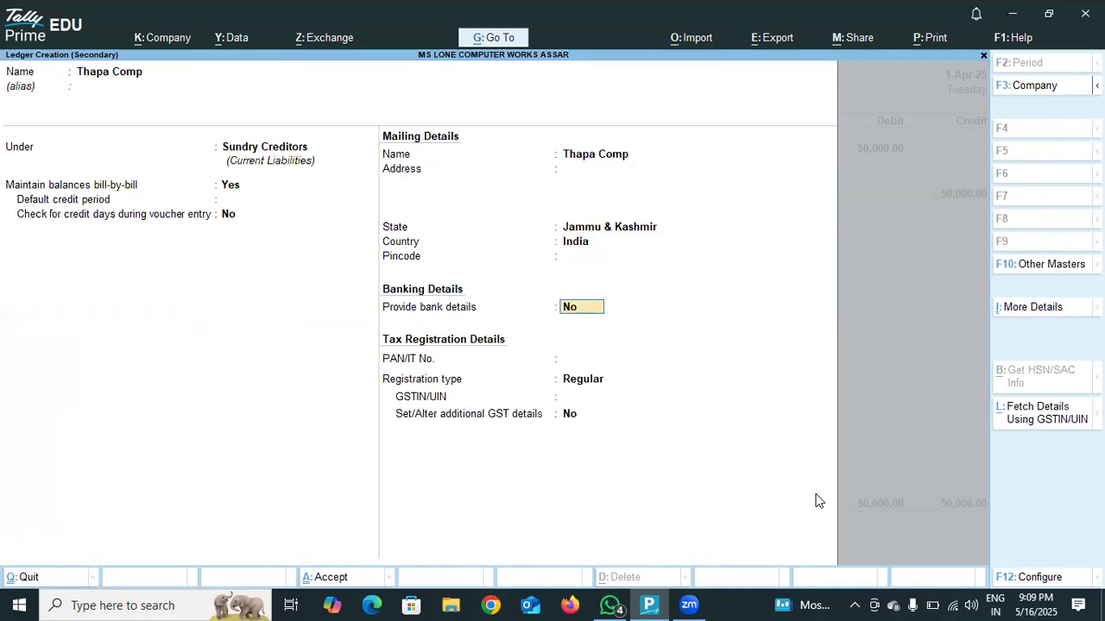
pyautogui.press('Return')
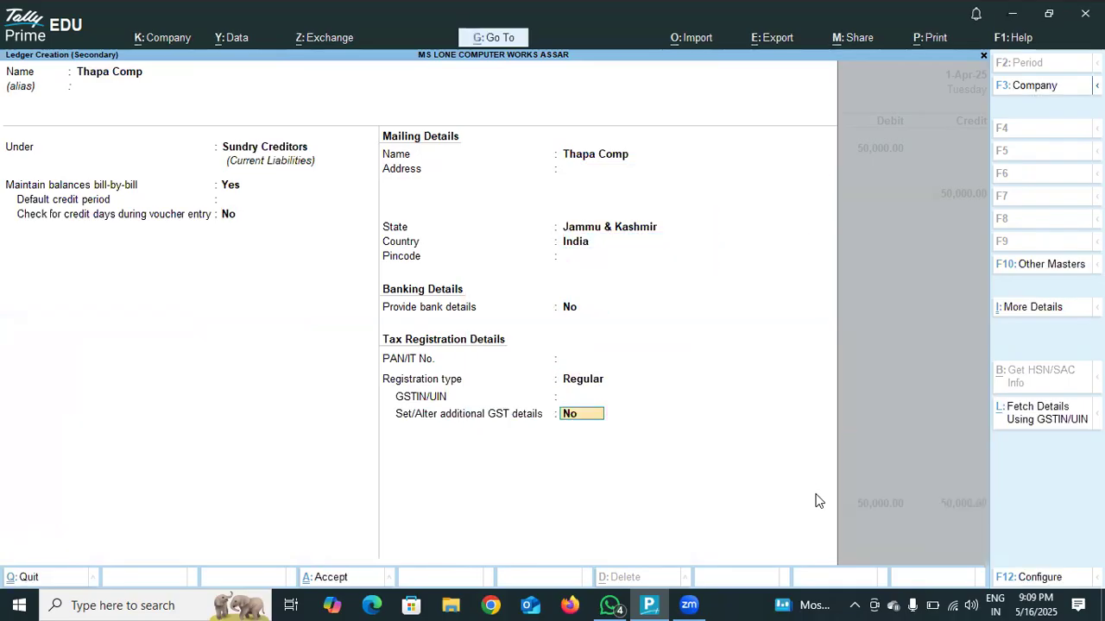
pyautogui.press('Return')
pyautogui.press('Return')
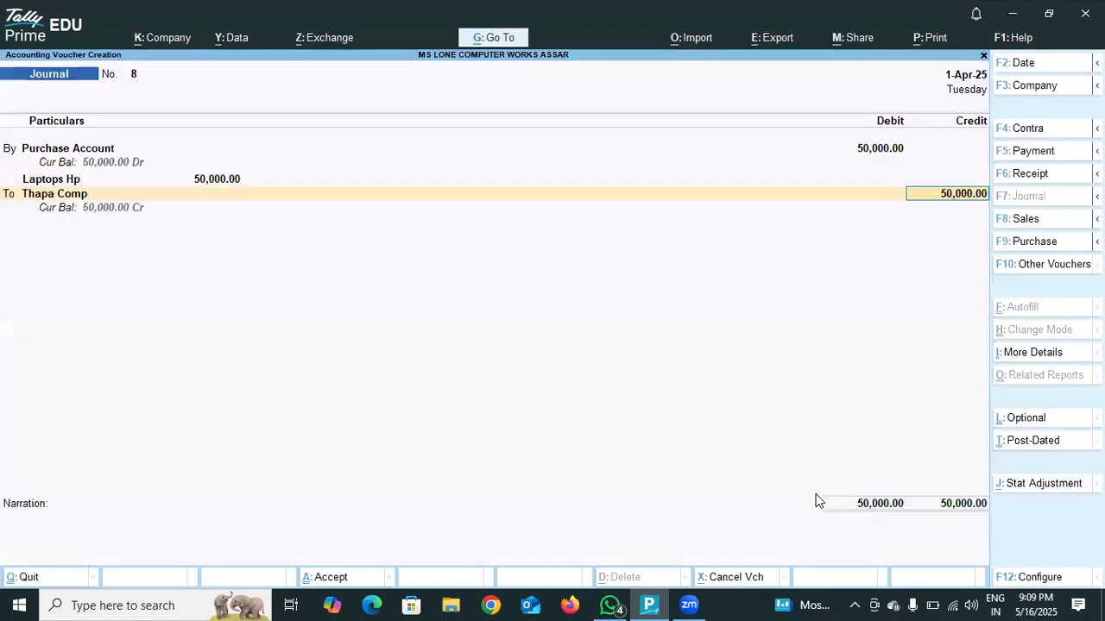
# Credit Thapa Comp with 50,000.00 as an On Account reference and save the journal voucher without a narration.
pyautogui.click(815, 494)
pyautogui.press('Return')
pyautogui.press('Return')
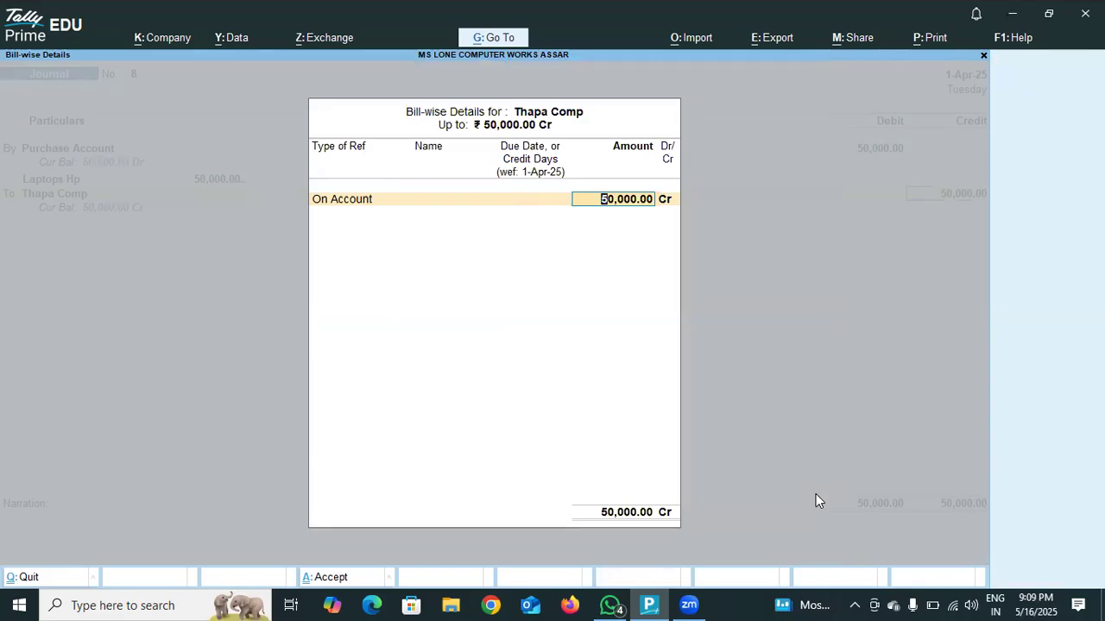
pyautogui.press('Return')
pyautogui.press('Return')
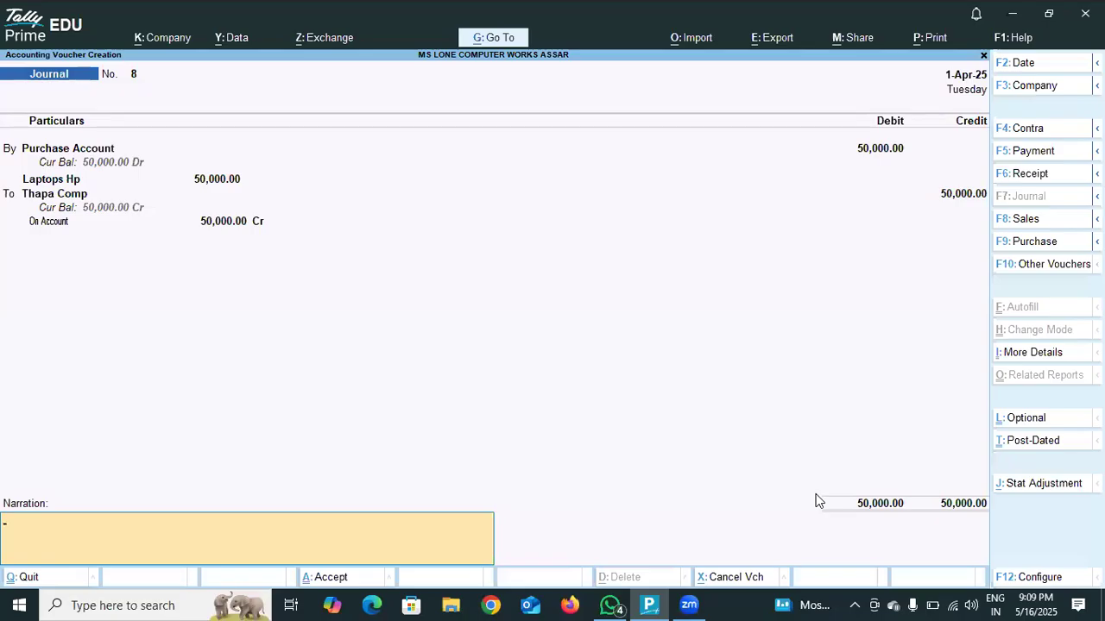
pyautogui.press('Return')
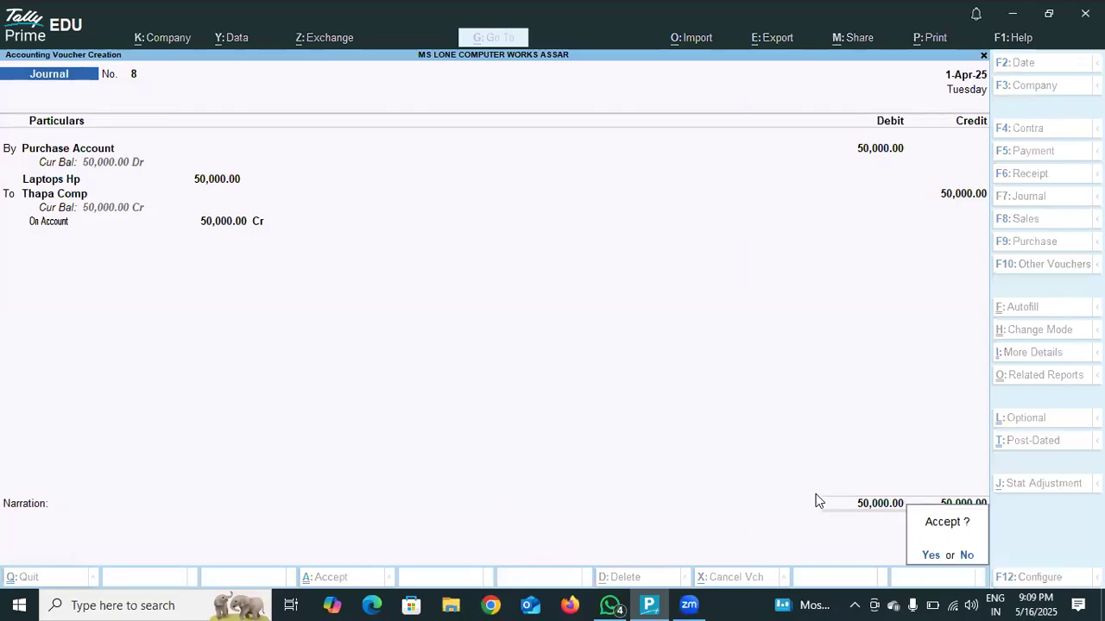
pyautogui.press('Return')
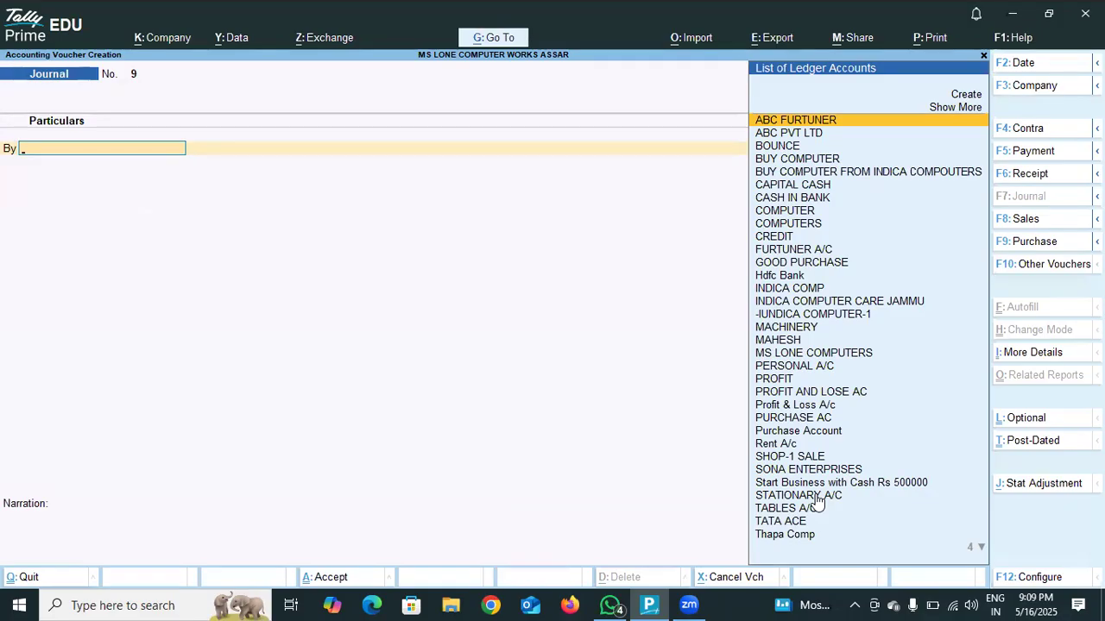
# Start a new ledger for the journal's debit line and try naming it Indica Computer.
pyautogui.write('In')
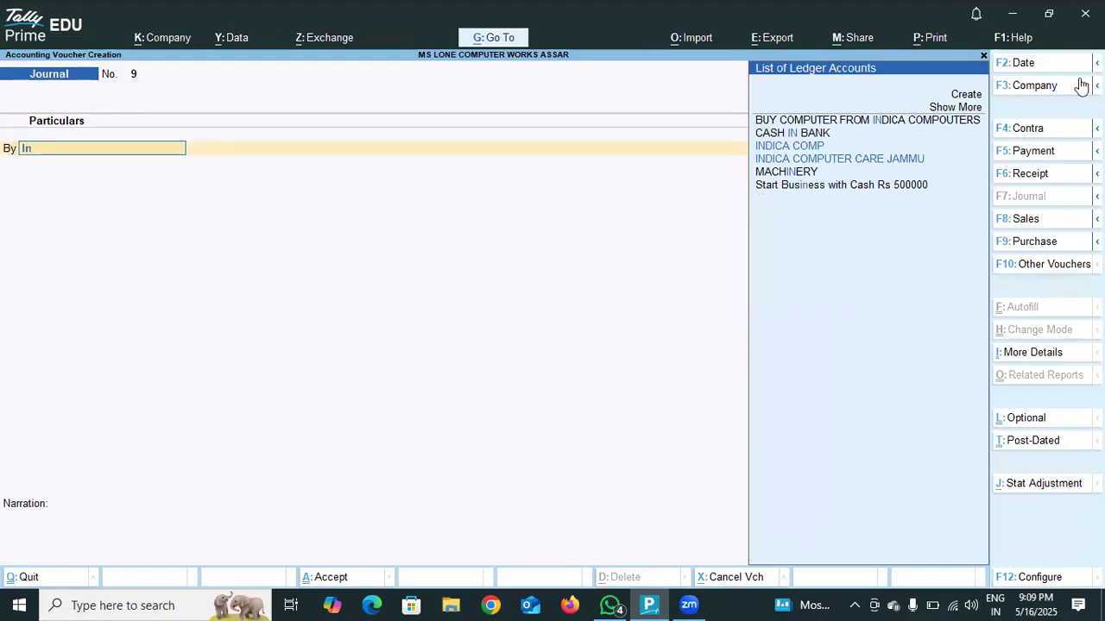
pyautogui.click(971, 94)
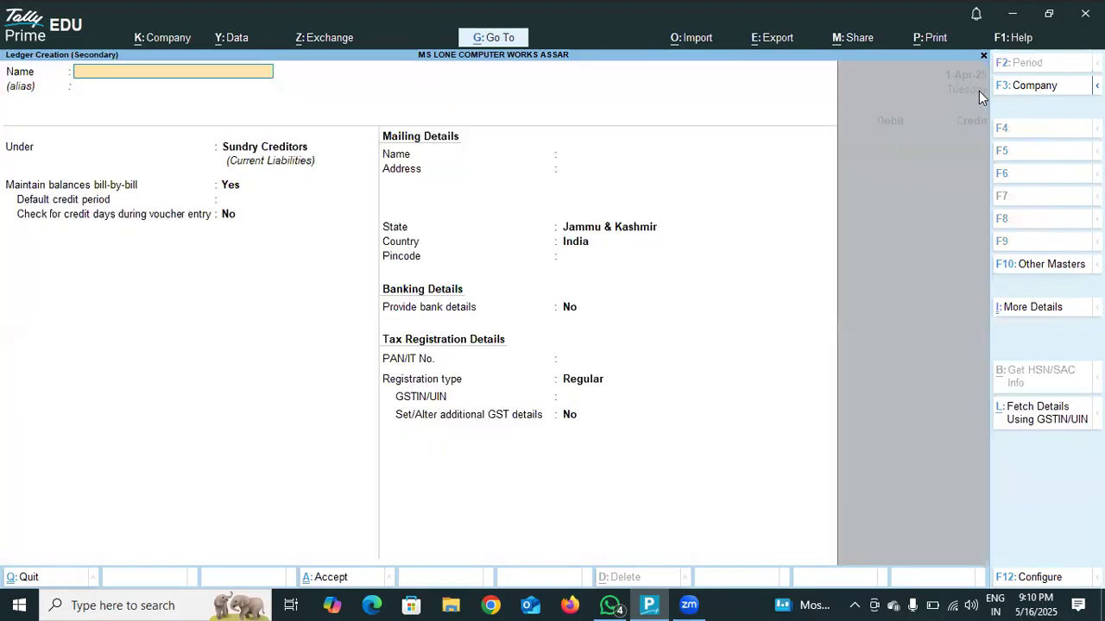
pyautogui.write('Indica Comp')
pyautogui.press('BackSpace')
pyautogui.press('BackSpace')
pyautogui.write('Co')
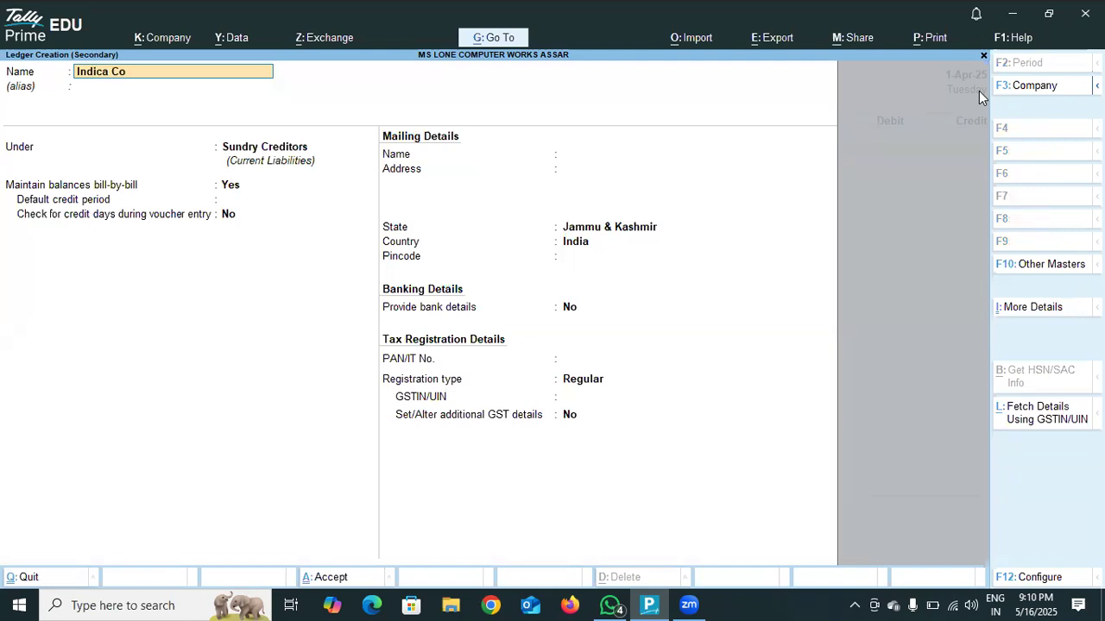
pyautogui.write('mputer')
pyautogui.press('Return')
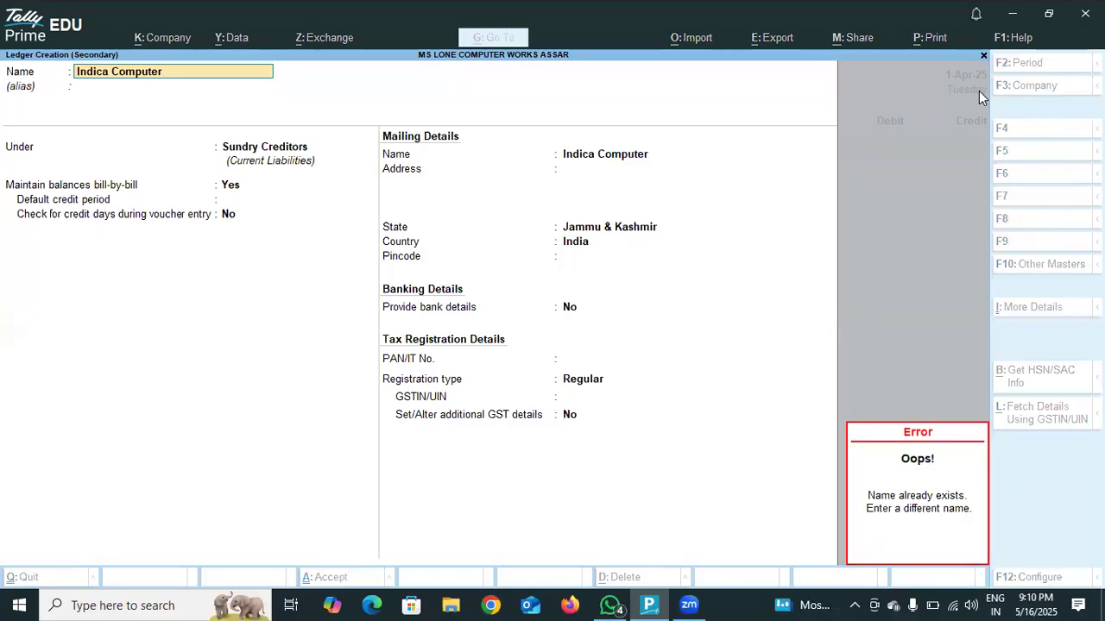
# Name the new ledger Indica Computer Jammu with no alias, group it under Cash-in-Hand and save it with the default details.
pyautogui.write('Indica Com')
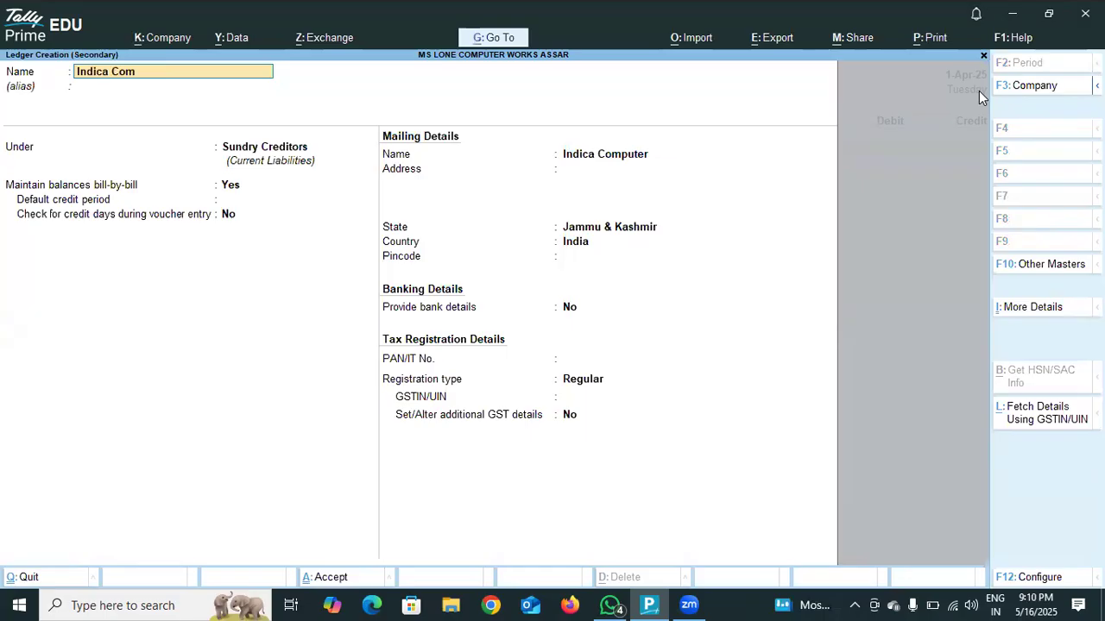
pyautogui.write('puter Jammu')
pyautogui.press('Return')
pyautogui.press('Return')
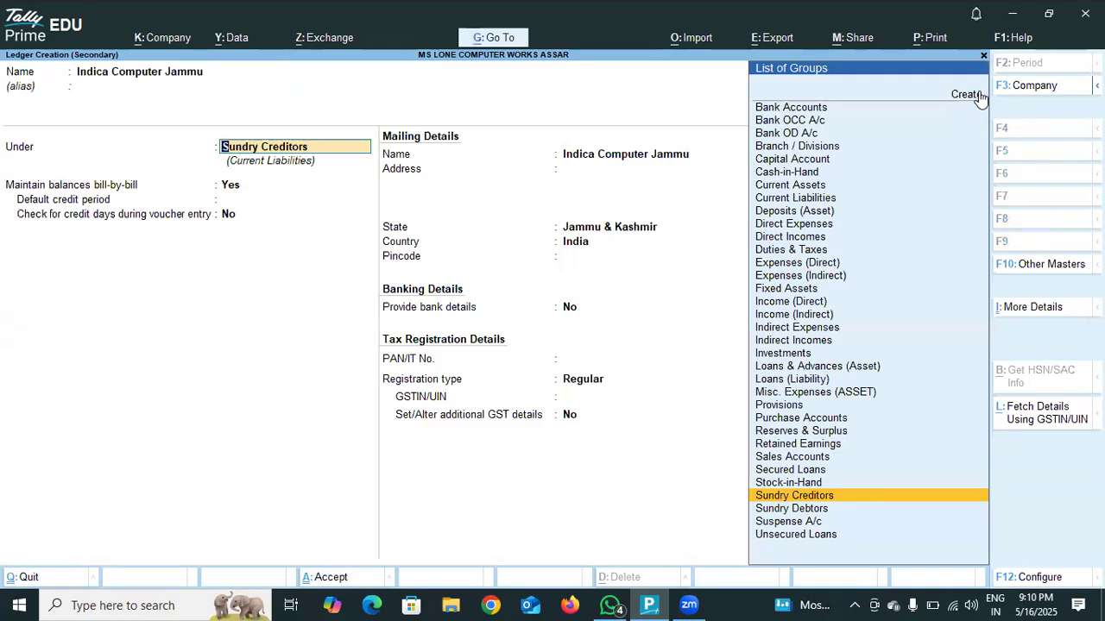
pyautogui.click(788, 171)
pyautogui.click(788, 172)
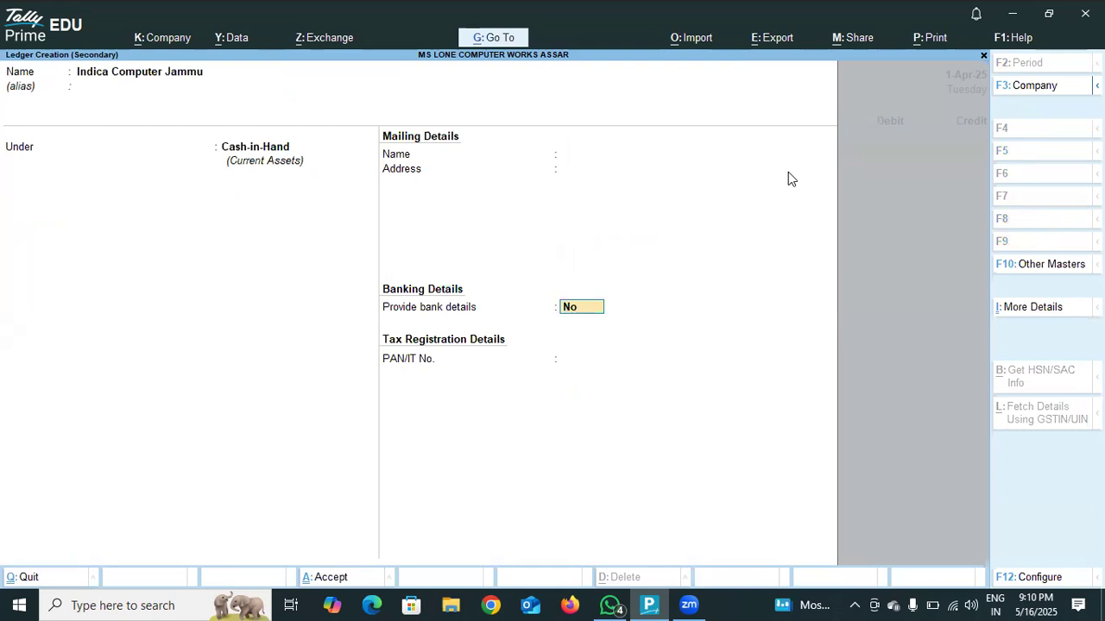
pyautogui.press('Return')
pyautogui.press('Return')
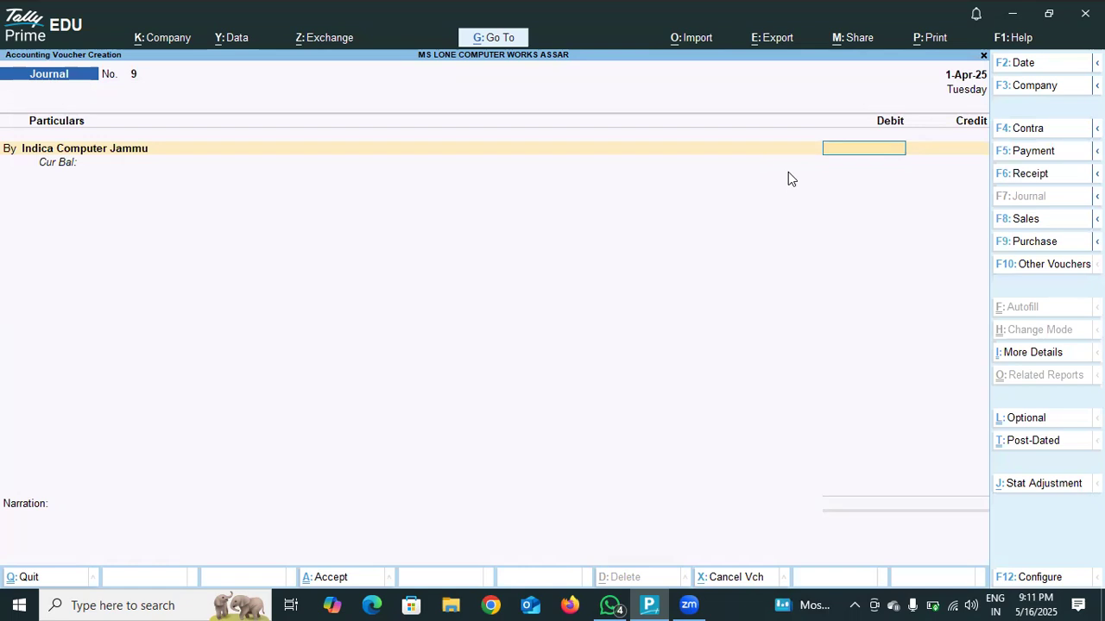
# Replace the debit line's account by starting another new ledger, named with the person's first name followed by A/c 2, with no alias.
pyautogui.press('BackSpace')
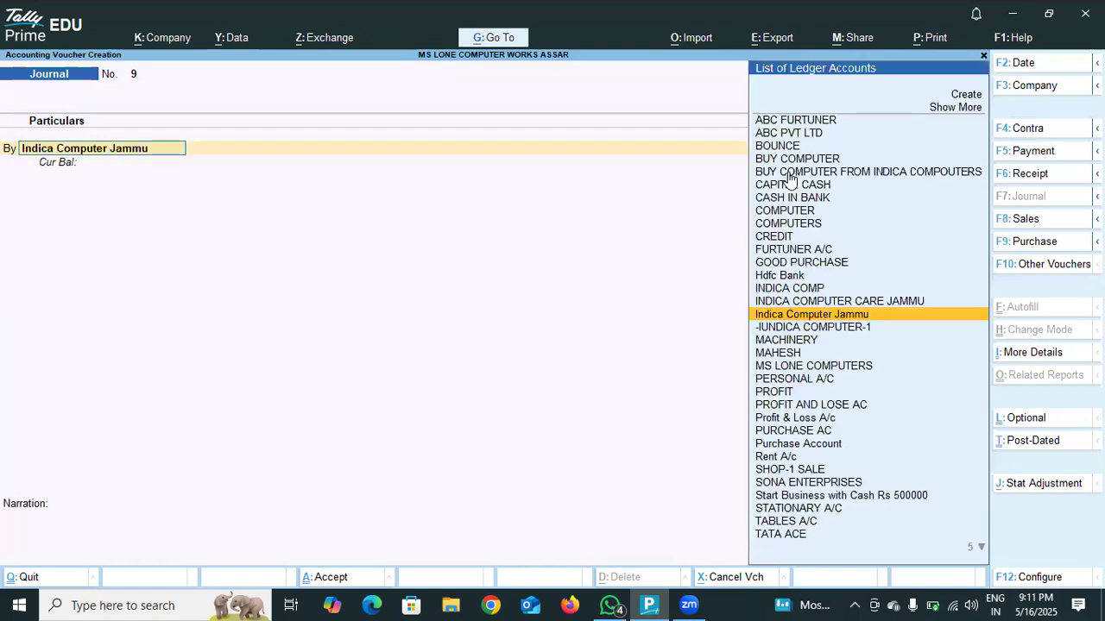
pyautogui.click(966, 94)
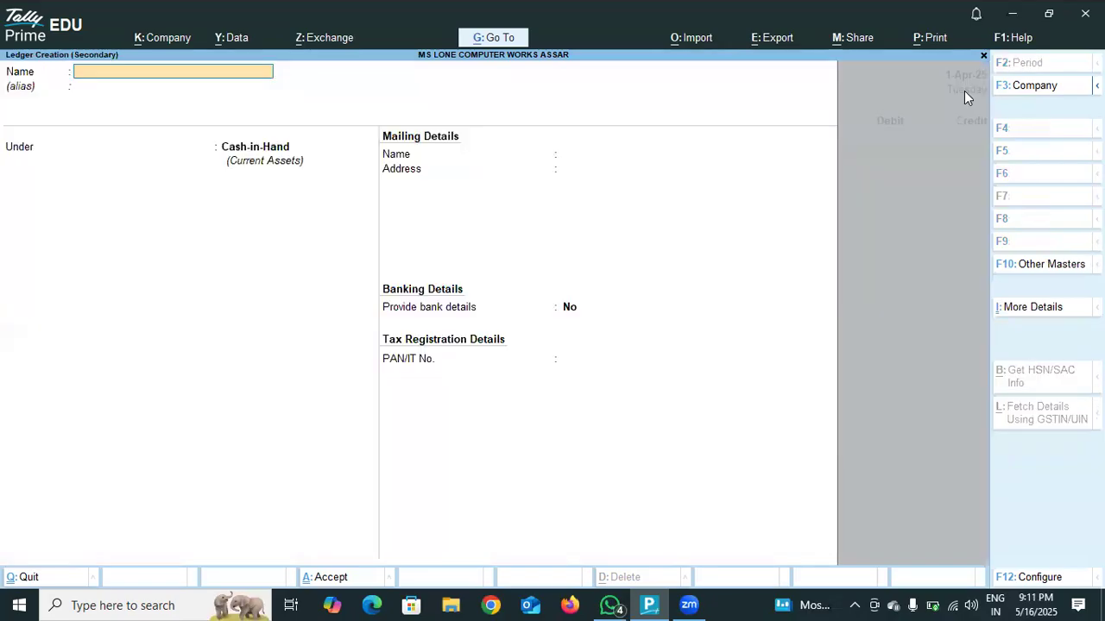
pyautogui.write('Yasi')
pyautogui.write('r a')
pyautogui.write('/c')
pyautogui.write(' 2')
pyautogui.press('Return')
pyautogui.press('Return')
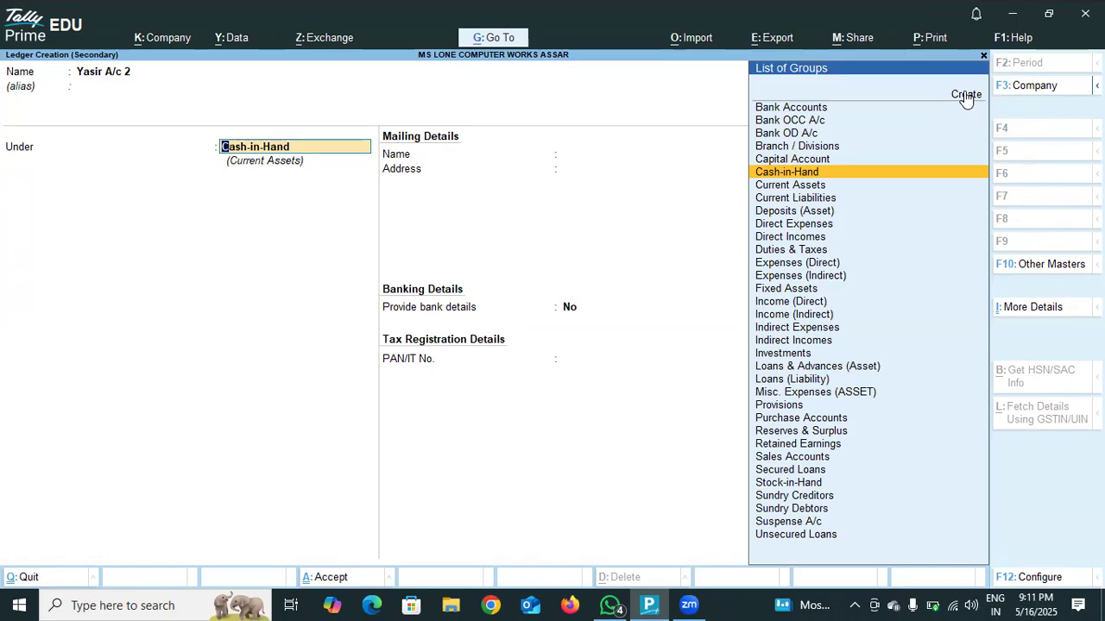
# Group the person's A/c 2 ledger under Sundry Debtors and save it with the remaining default settings.
pyautogui.click(797, 508)
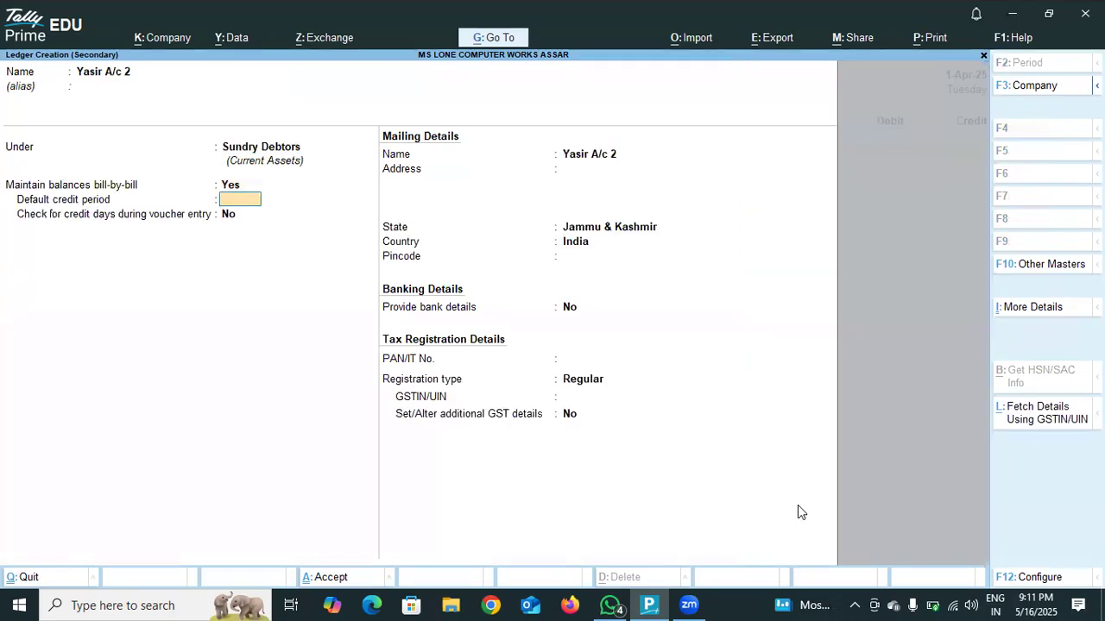
pyautogui.press('Return')
pyautogui.press('Return')
pyautogui.press('Return')
pyautogui.press('Return')
pyautogui.press('Return')
pyautogui.press('Return')
pyautogui.press('Return')
pyautogui.press('Return')
pyautogui.press('Return')
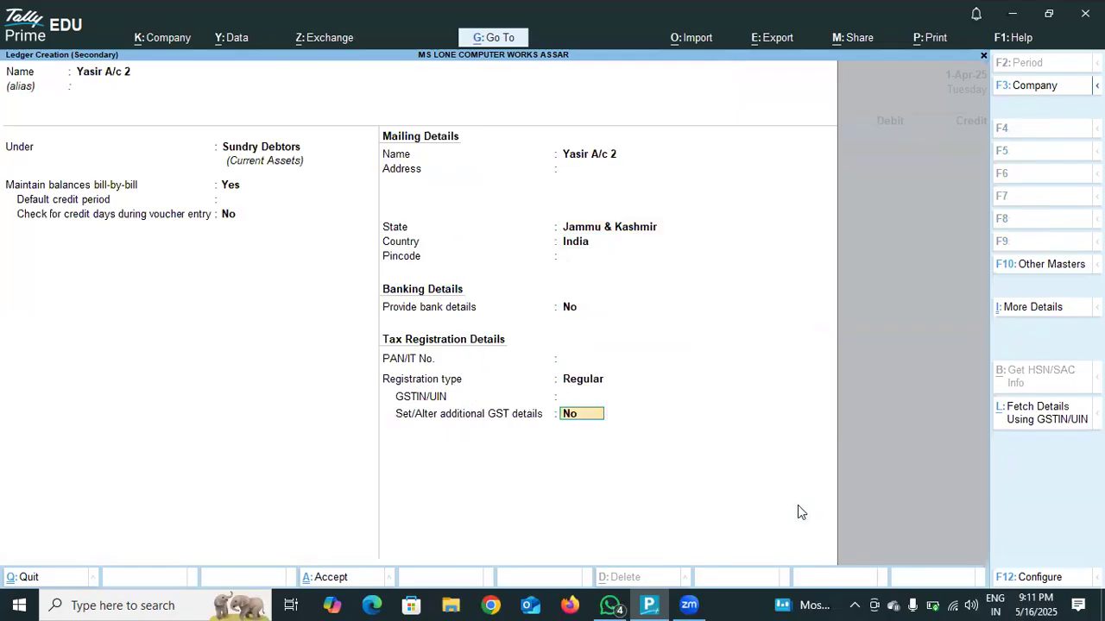
pyautogui.press('Return')
pyautogui.press('Return')
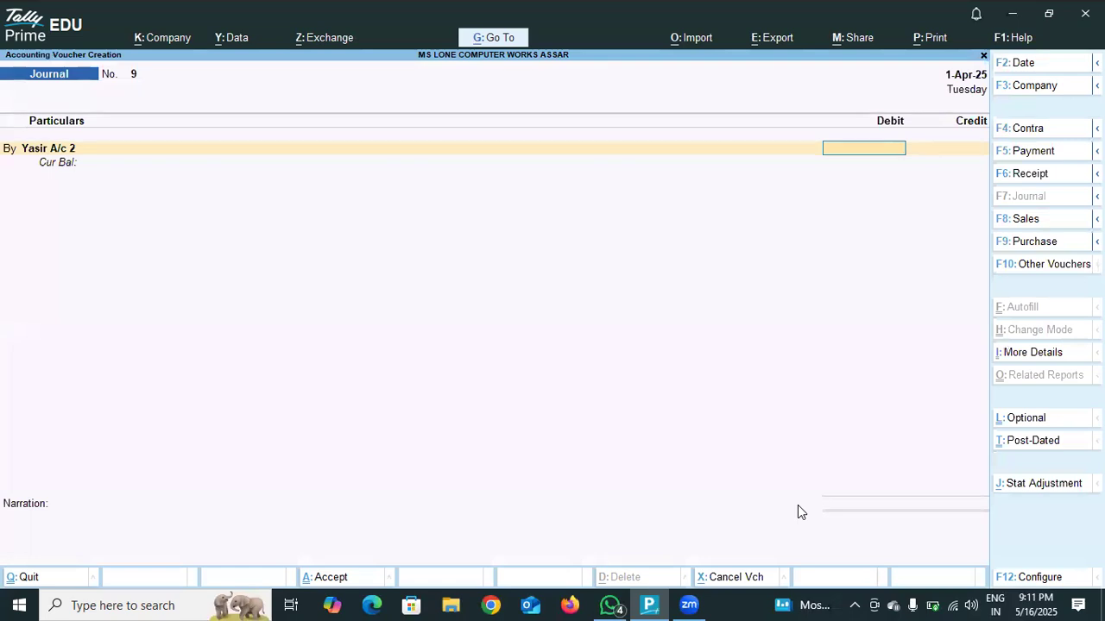
# Debit the person's A/c 2 ledger with 50000 as an On Account reference.
pyautogui.write('50000')
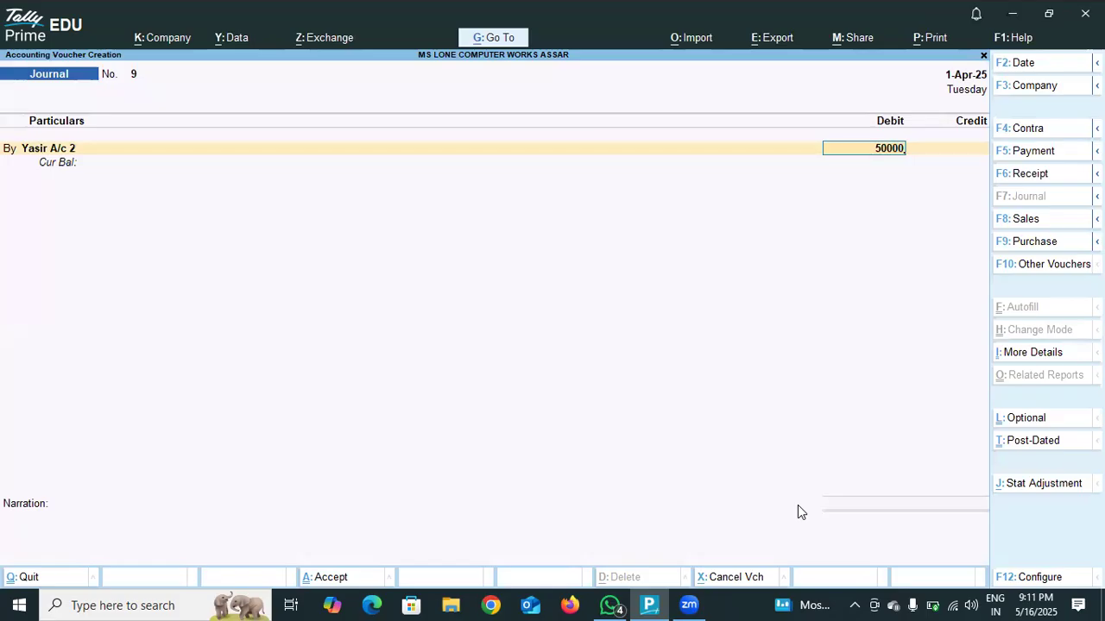
pyautogui.press('Return')
pyautogui.press('Return')
pyautogui.press('Return')
pyautogui.press('Return')
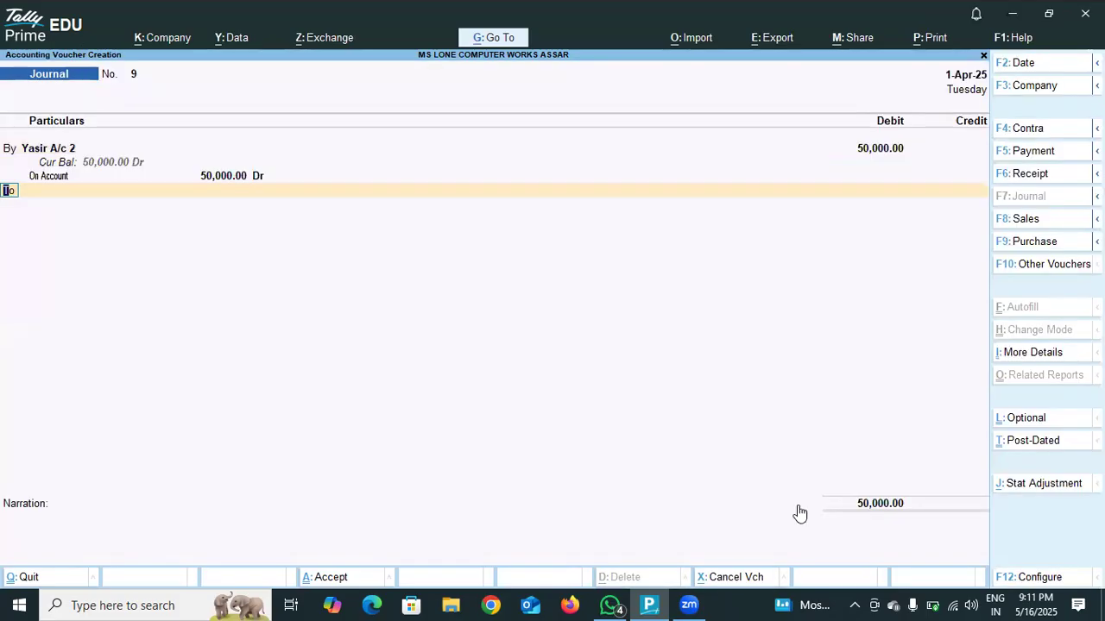
# Credit INDICA COMPUTER CARE JAMMU with 50,000.00 and save the journal voucher without a narration.
pyautogui.press('Return')
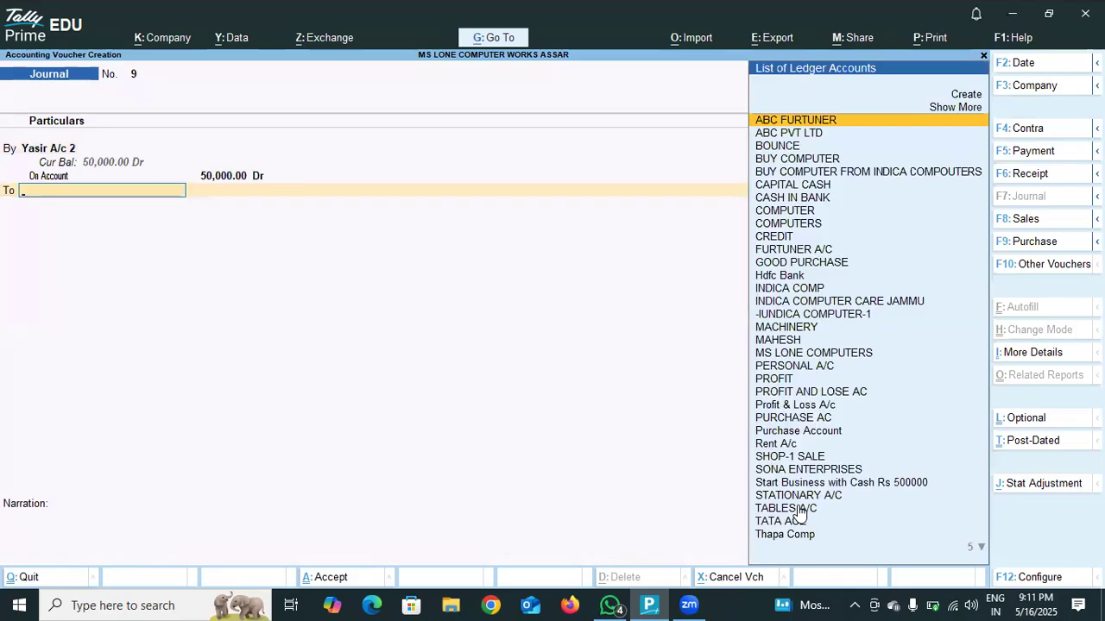
pyautogui.write('Indic')
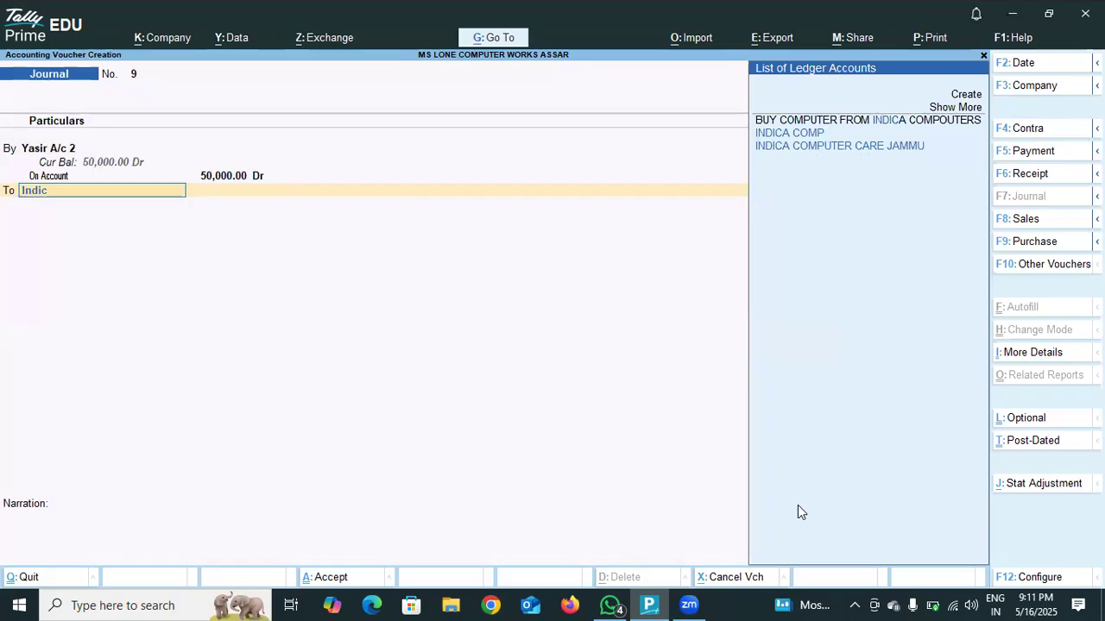
pyautogui.click(860, 147)
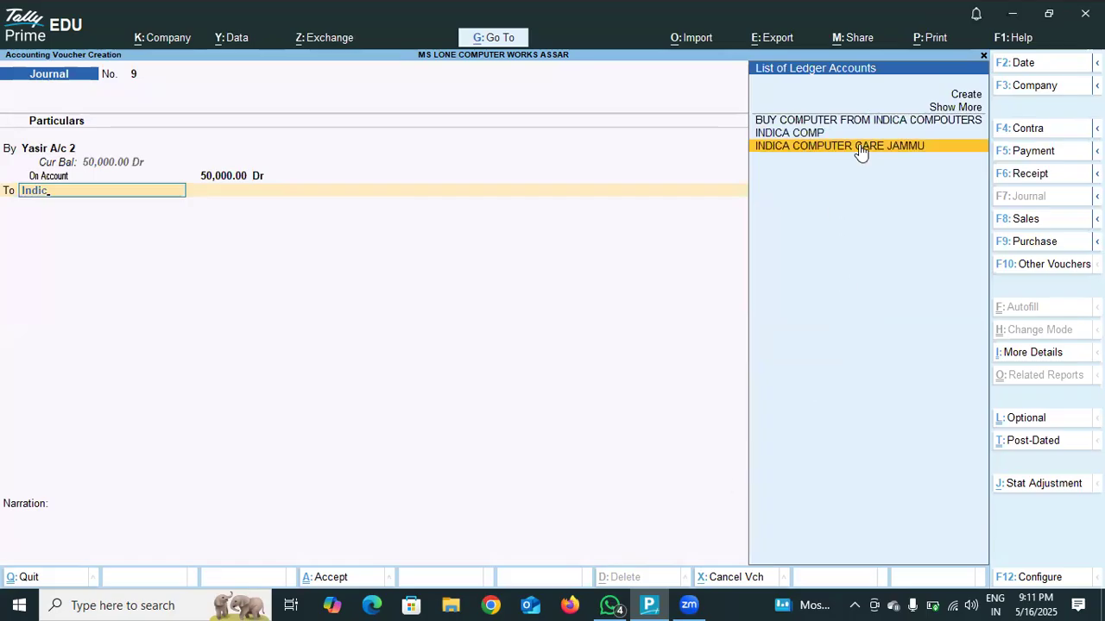
pyautogui.click(860, 147)
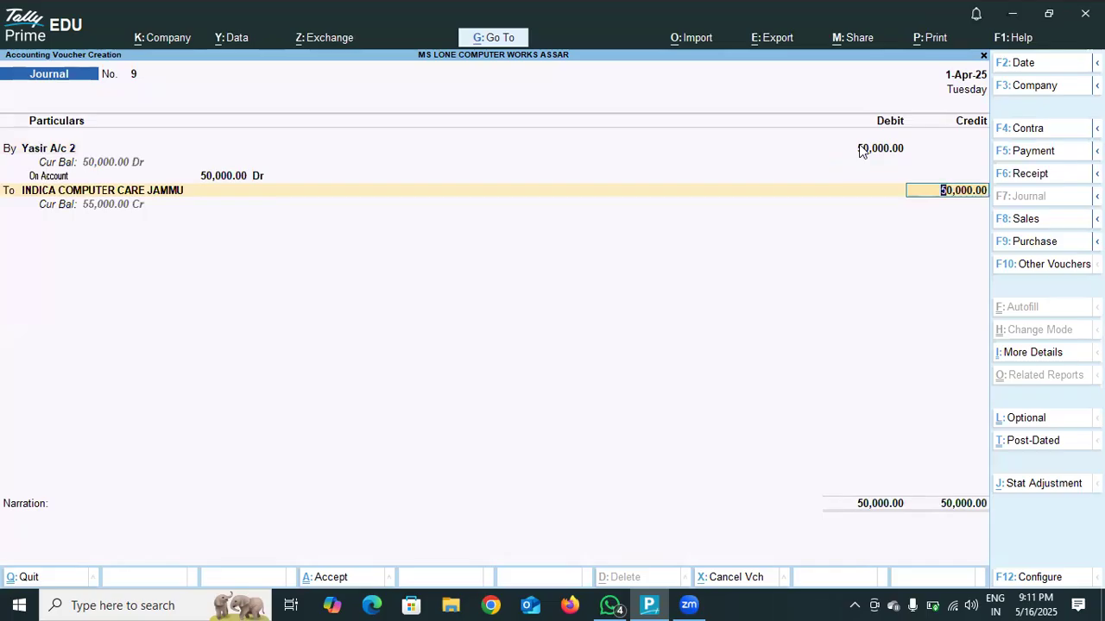
pyautogui.press('Return')
pyautogui.press('Return')
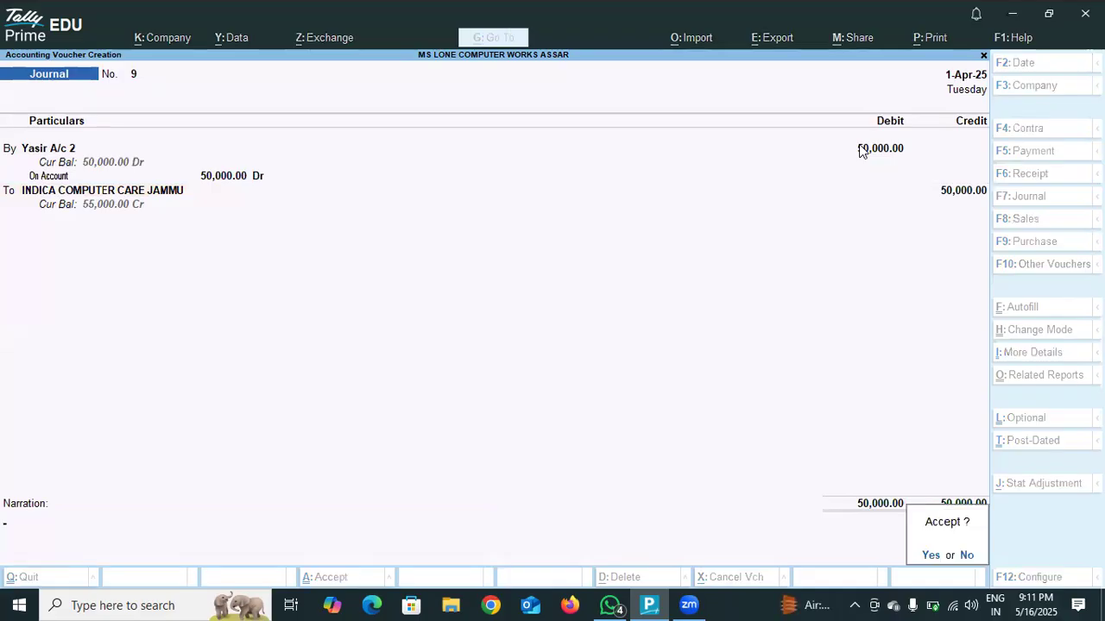
pyautogui.press('Return')
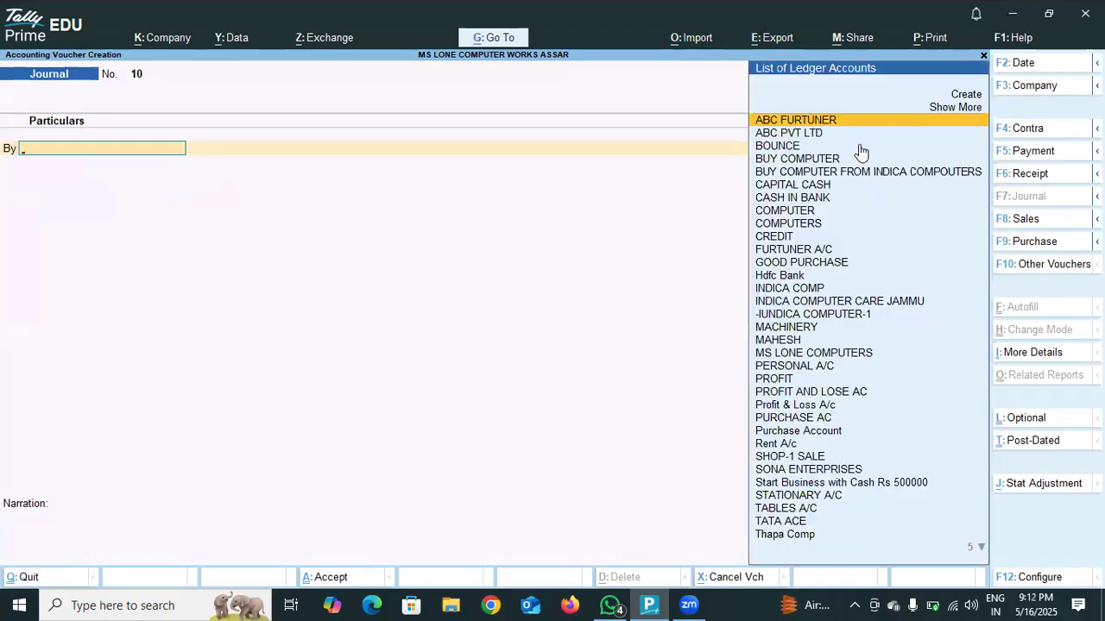